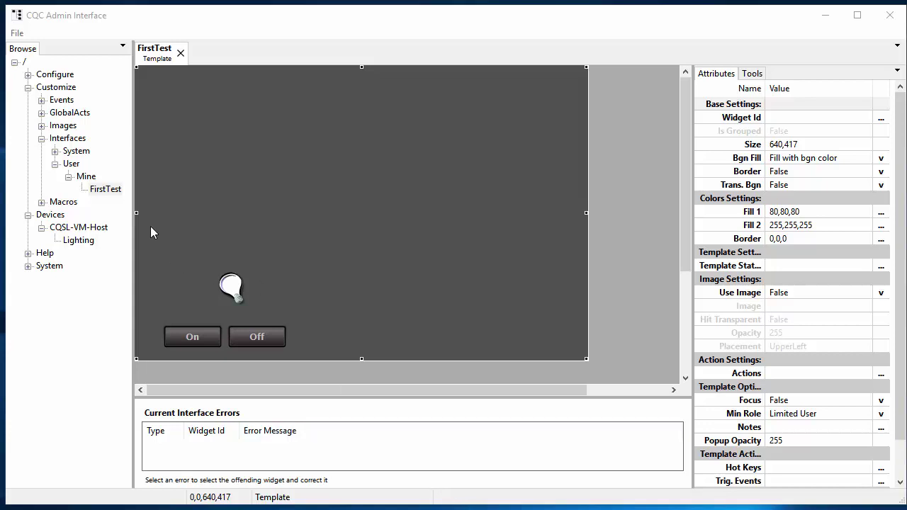
Review the FirstTest template's On/Off button settings and the bulb's linked state field.
drag(151, 226, 260, 321)
drag(313, 355, 313, 355)
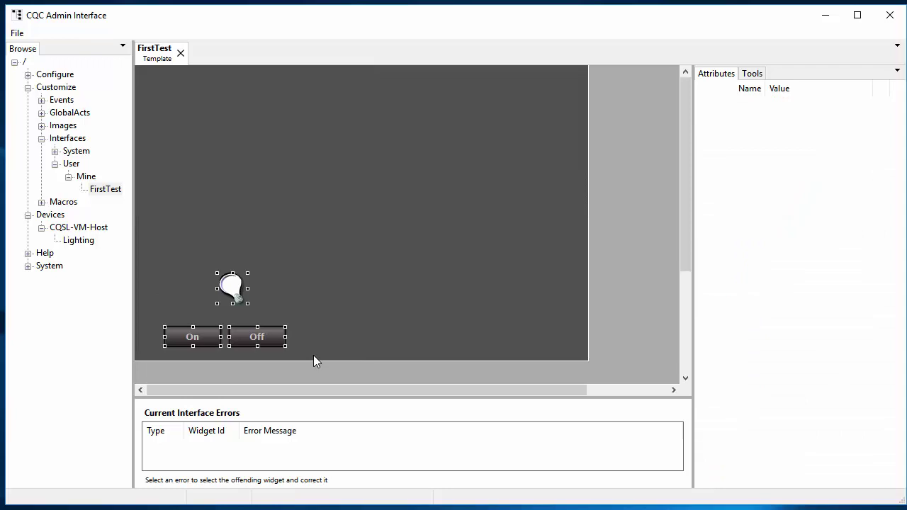
click(189, 345)
click(255, 341)
click(188, 335)
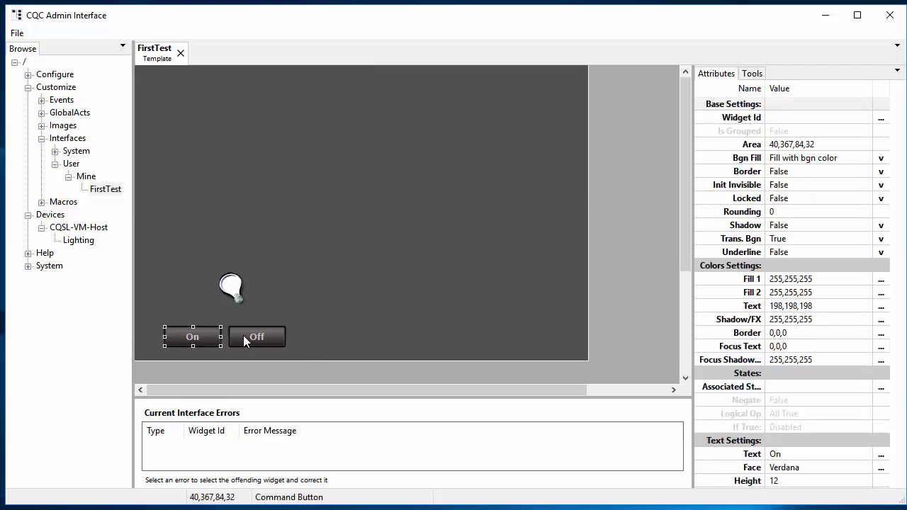
click(244, 338)
click(194, 338)
click(232, 288)
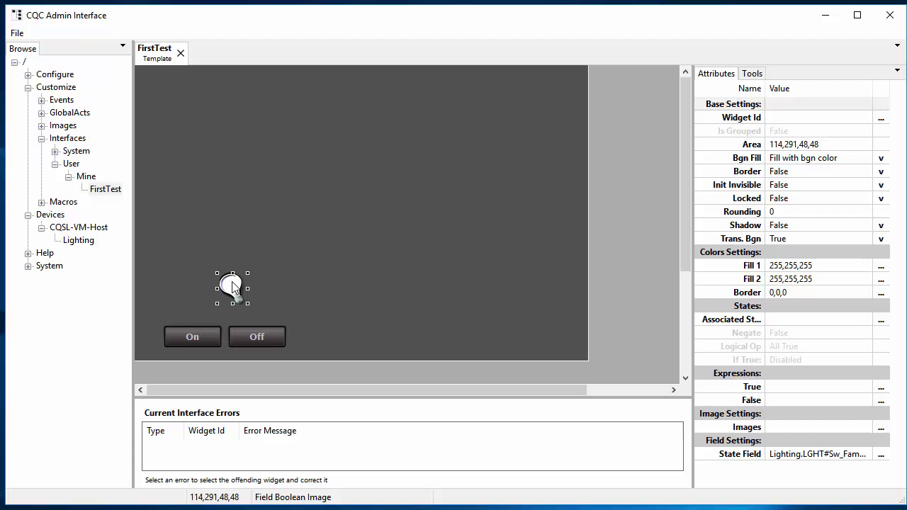
click(836, 453)
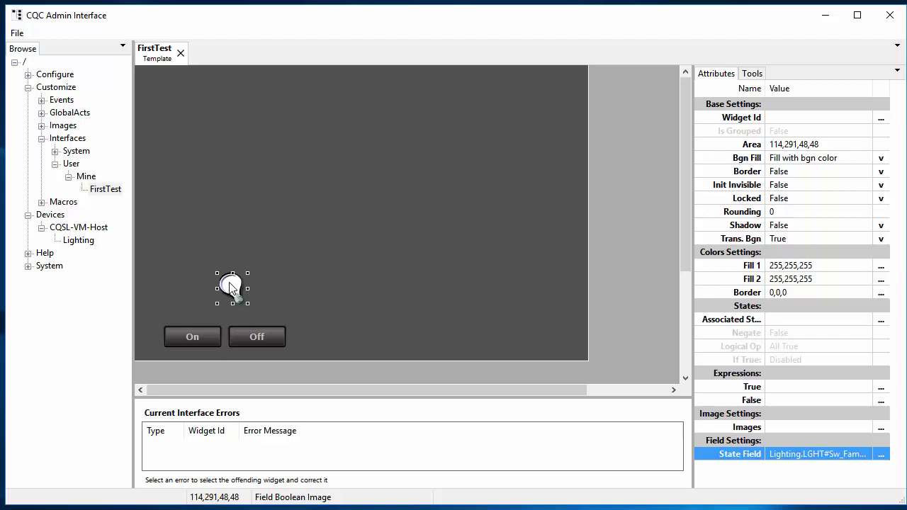
click(297, 249)
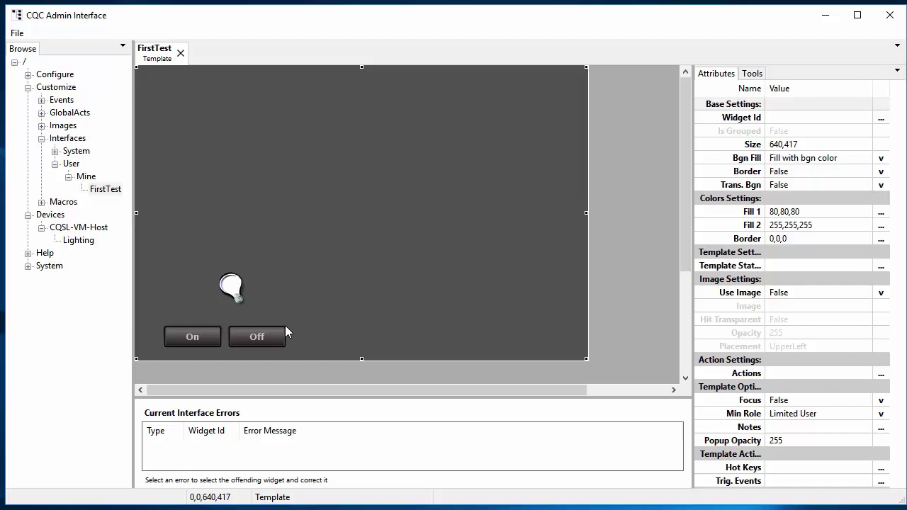
Create a new template named SecondTest in the Mine folder.
click(83, 177)
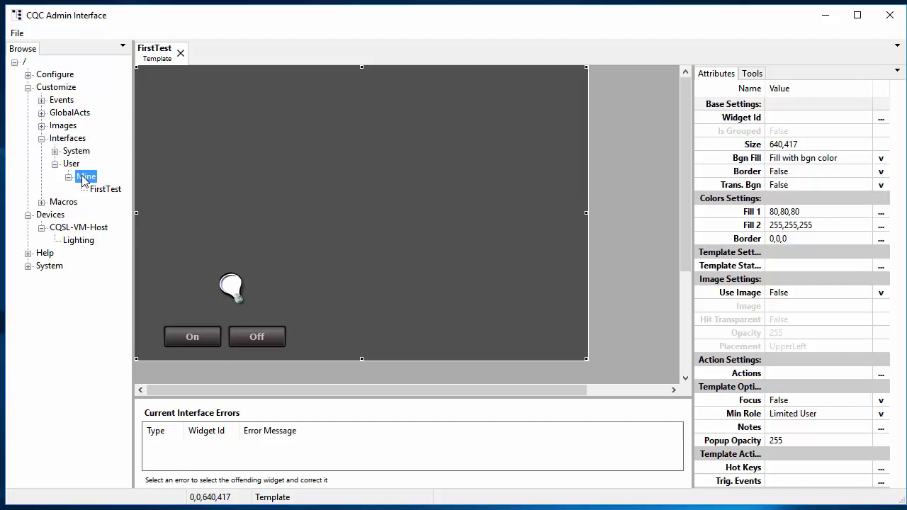
right_click(83, 179)
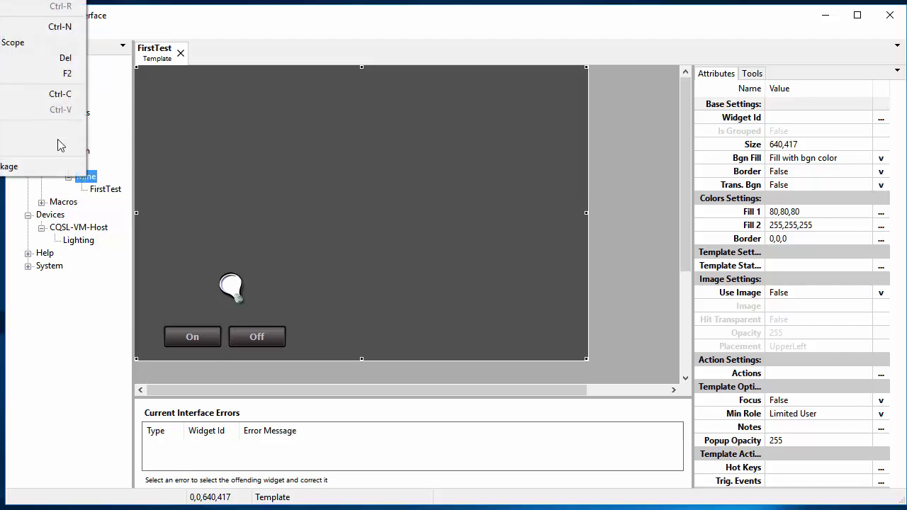
click(31, 33)
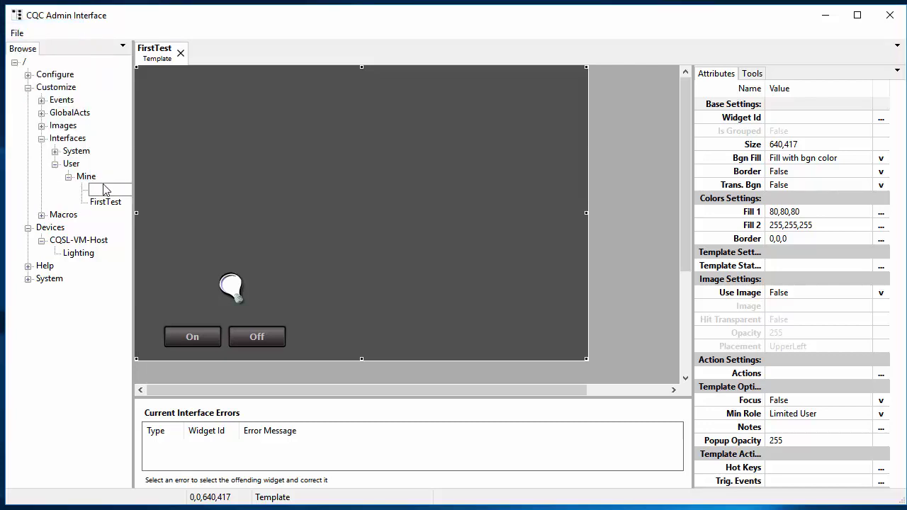
text(SecondTest)
key(Return)
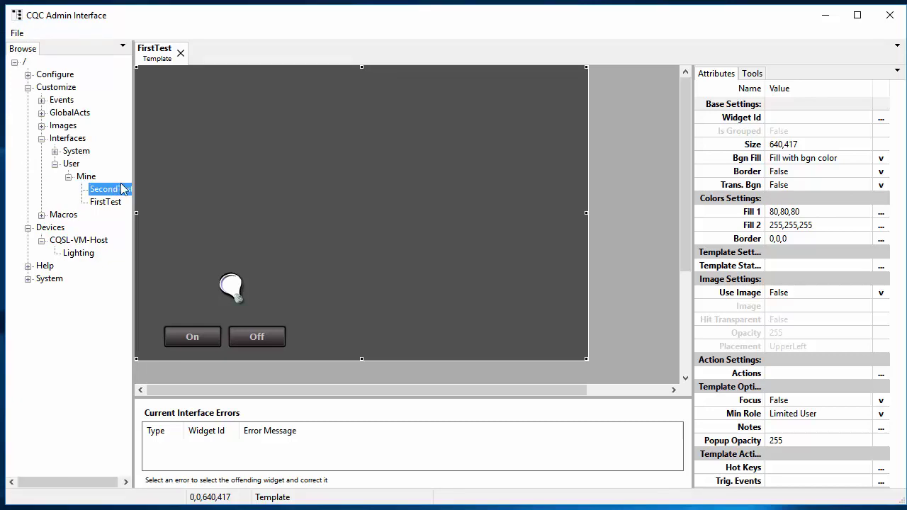
Open SecondTest for editing and resize the template to 610 by 424.
double_click(113, 190)
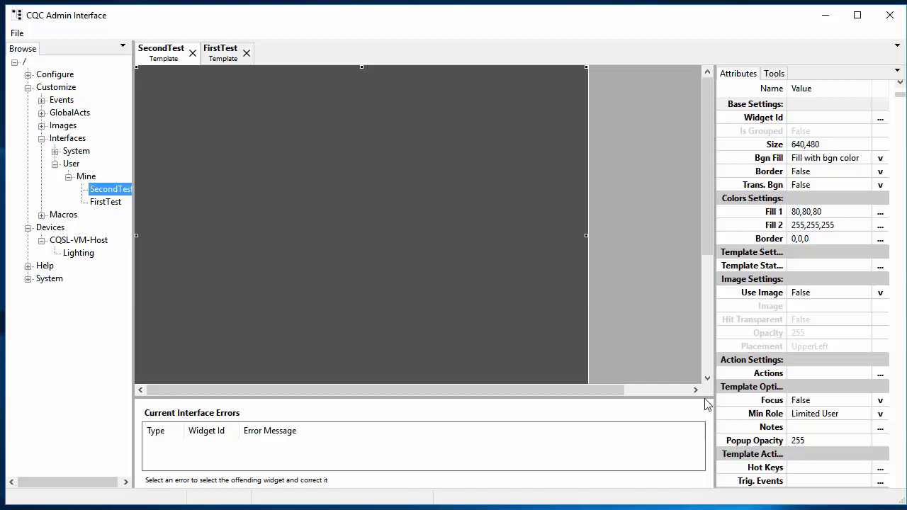
click(706, 309)
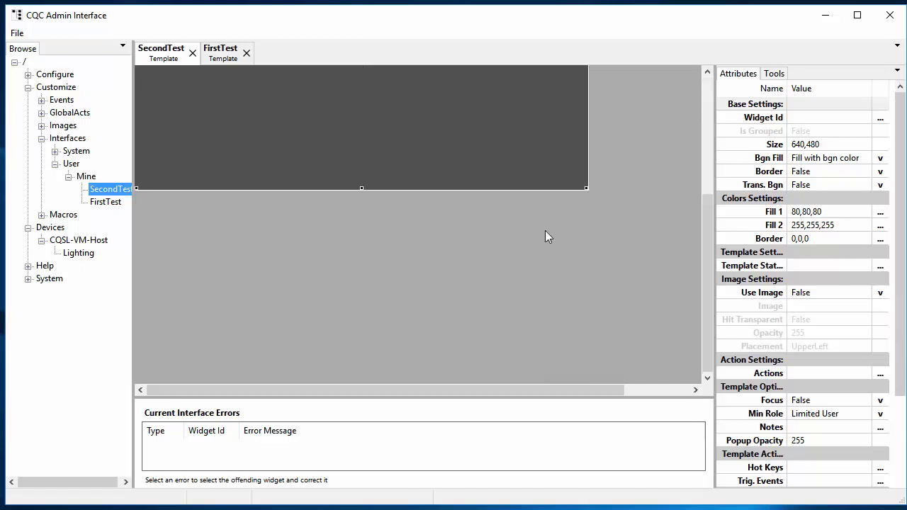
click(586, 188)
drag(566, 150, 566, 149)
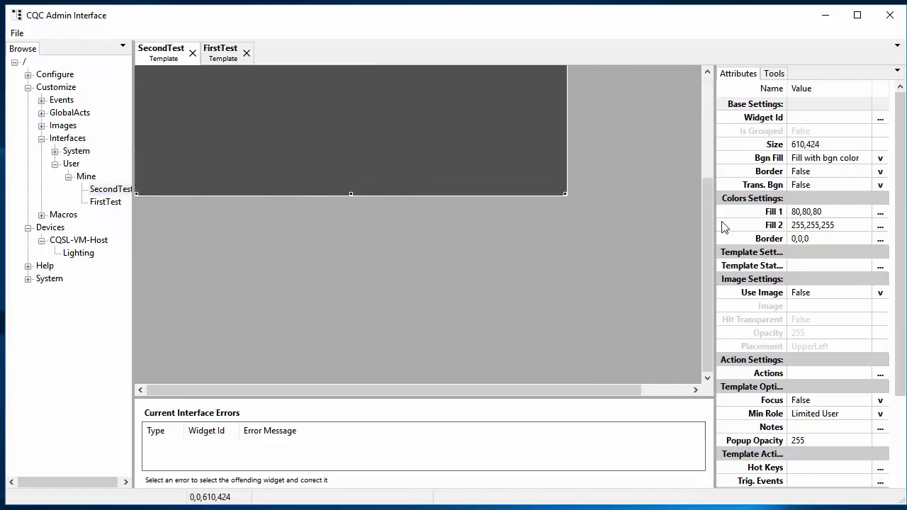
drag(707, 230, 685, 92)
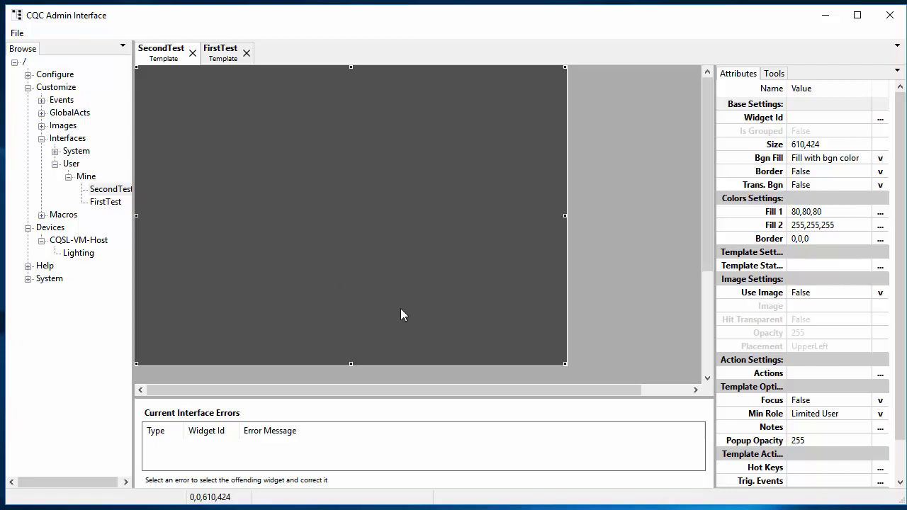
Insert a Field Check Box through New > Buttons on the template.
right_click(523, 335)
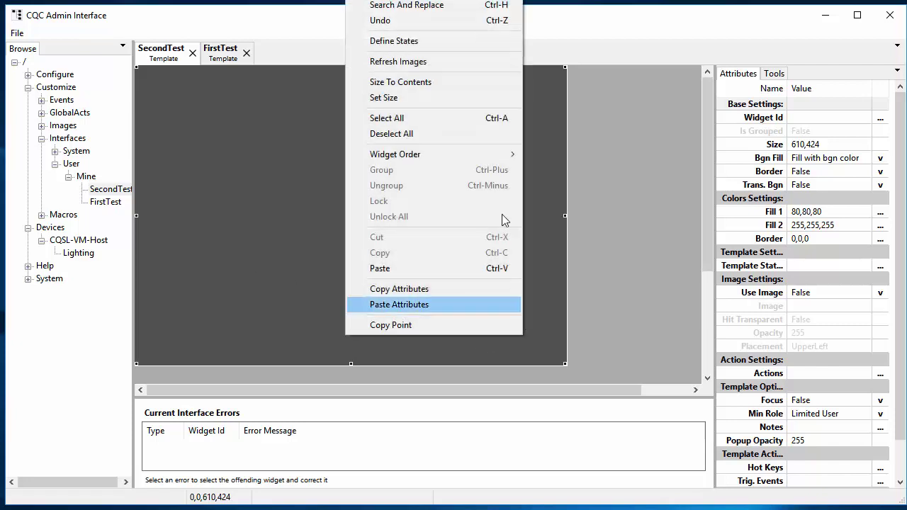
mouse_move(397, 1)
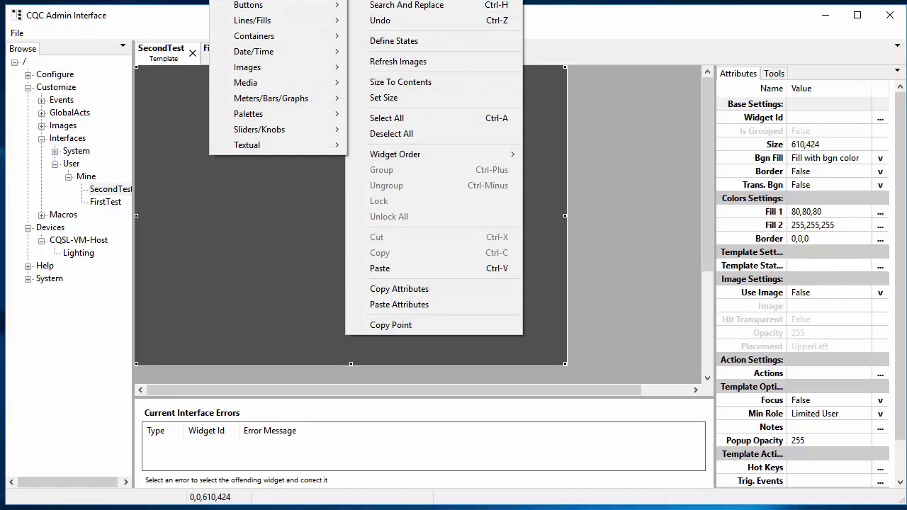
mouse_move(286, 5)
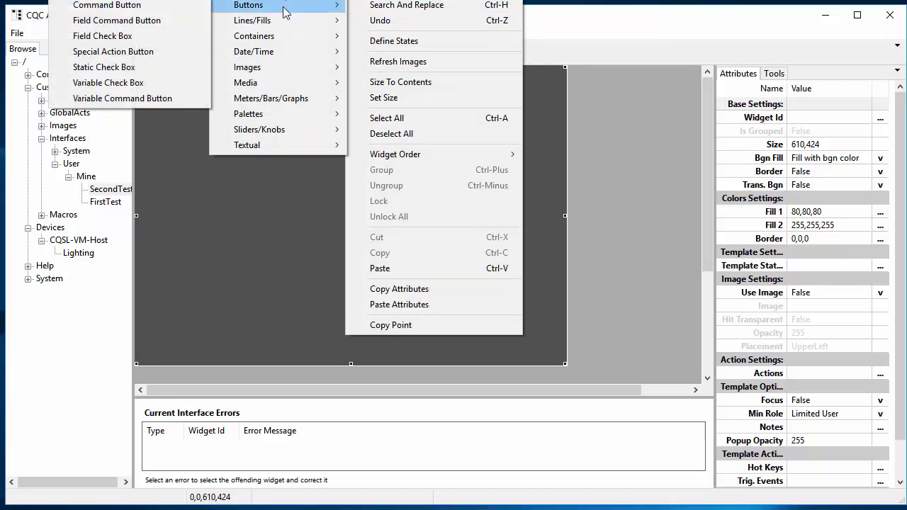
click(118, 39)
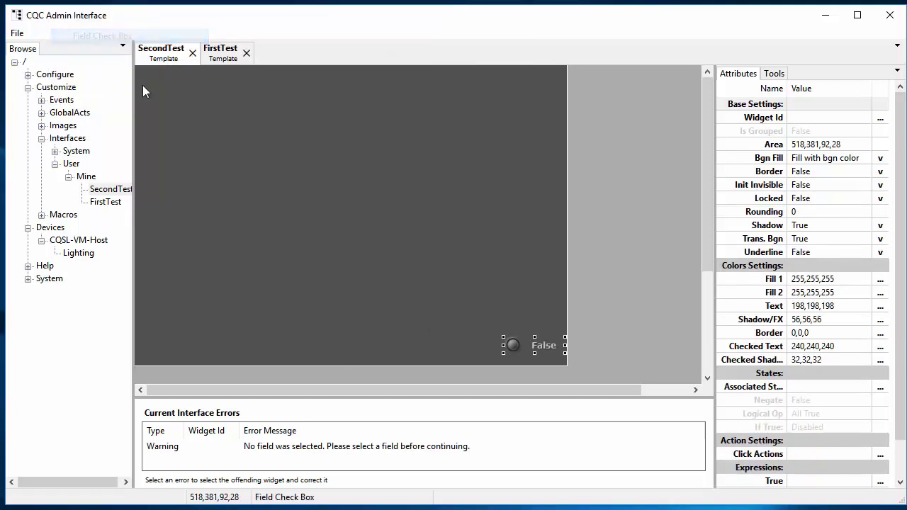
Place the check box near the centre and stretch it to 67 high (207,219,92,67).
drag(270, 312, 233, 288)
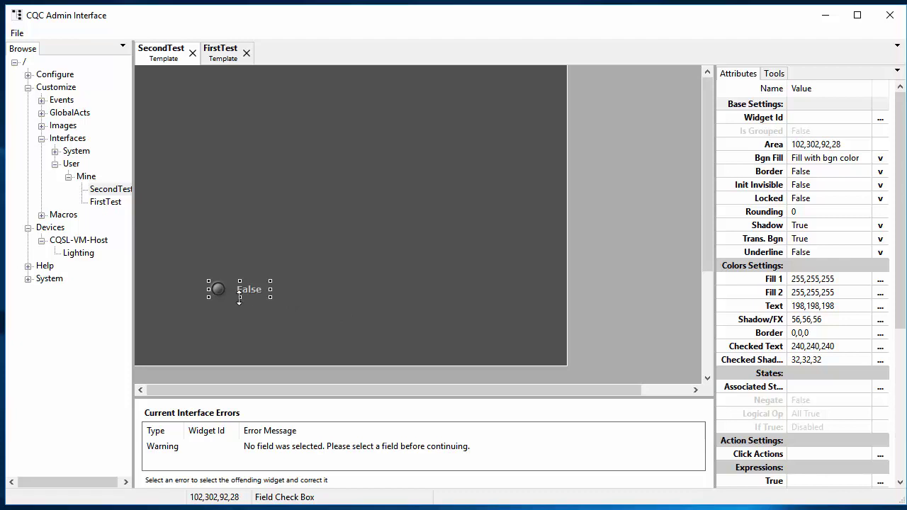
mouse_move(238, 302)
mouse_down()
mouse_move(237, 325)
mouse_move(237, 314)
mouse_up()
drag(309, 244, 307, 242)
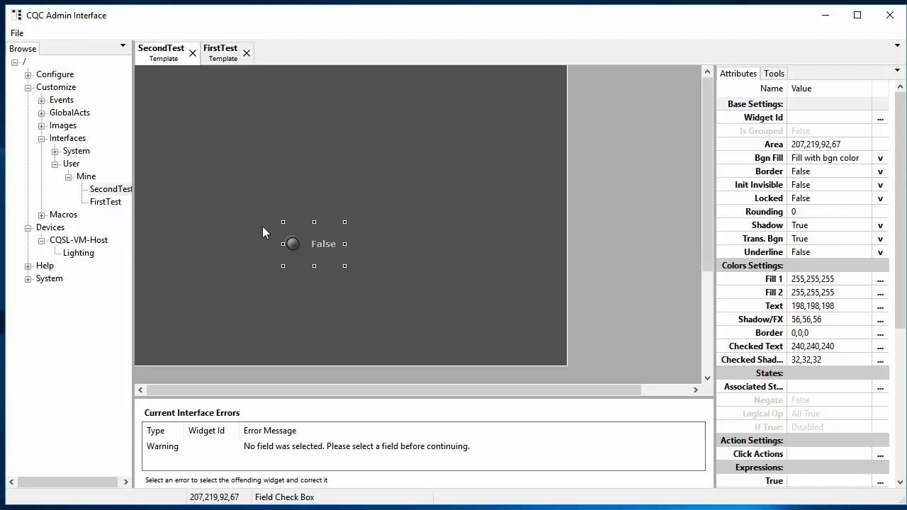
Clear the check box's False Text and True Text labels so both are empty.
click(852, 198)
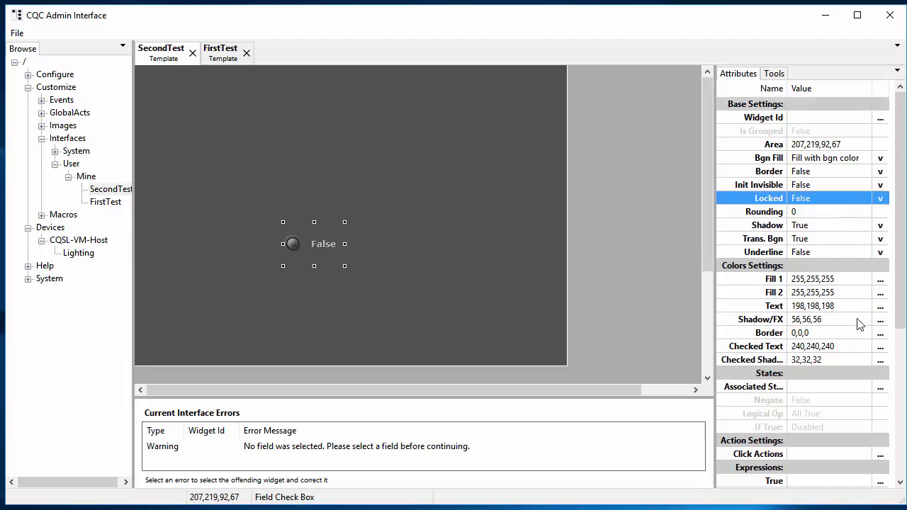
scroll(863, 323, down, 3)
scroll(841, 426, down, 3)
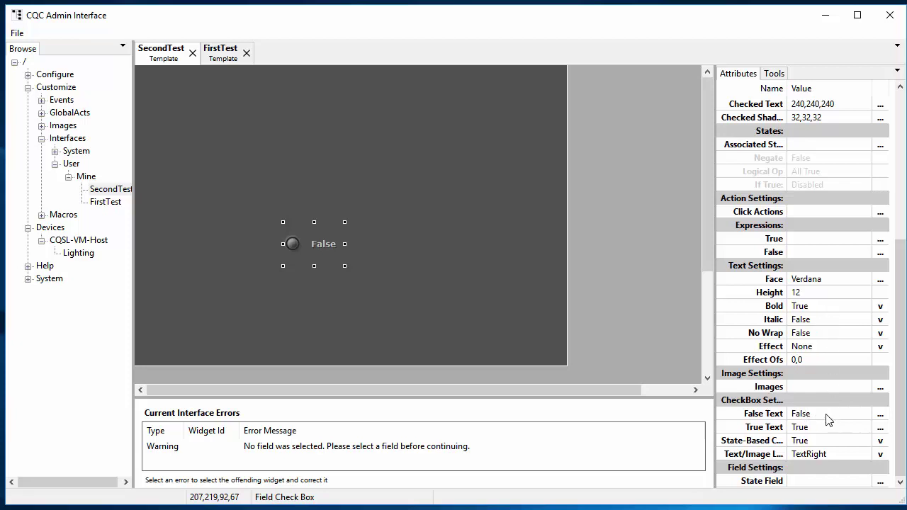
click(760, 417)
click(755, 429)
click(753, 415)
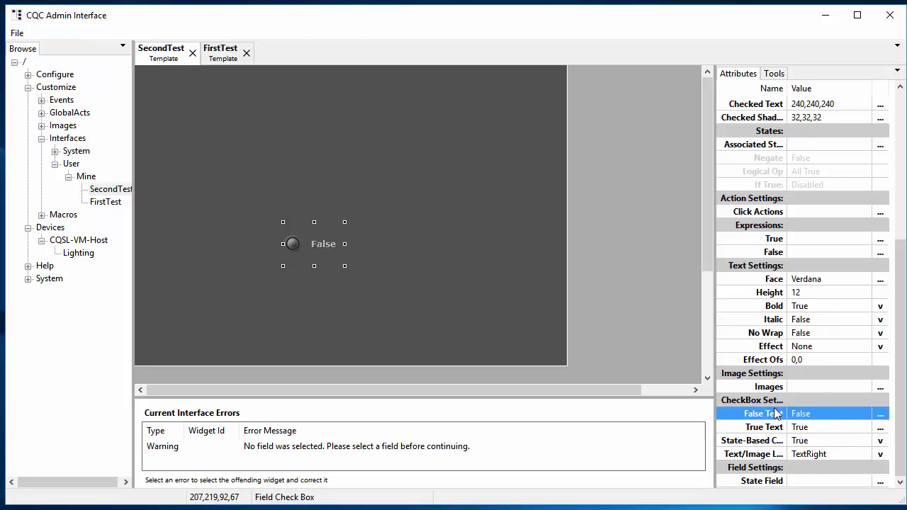
click(812, 415)
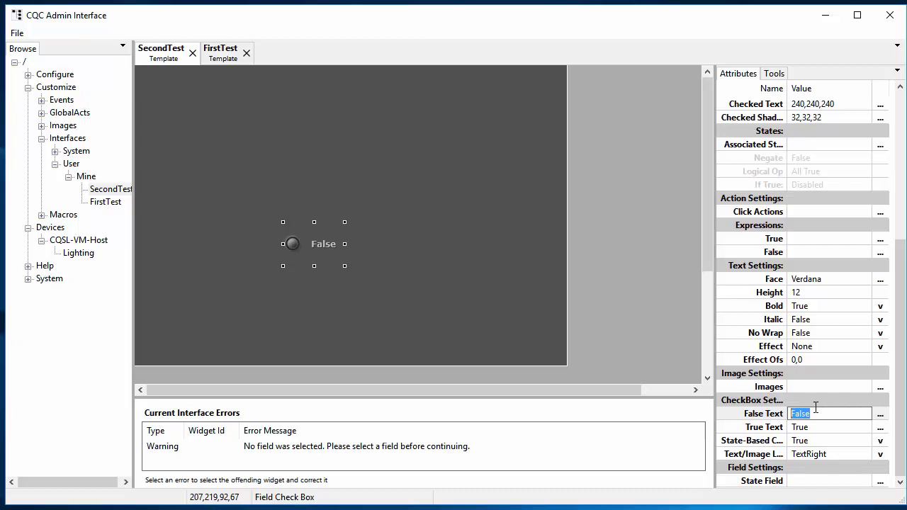
key(Delete)
key(Return)
click(801, 430)
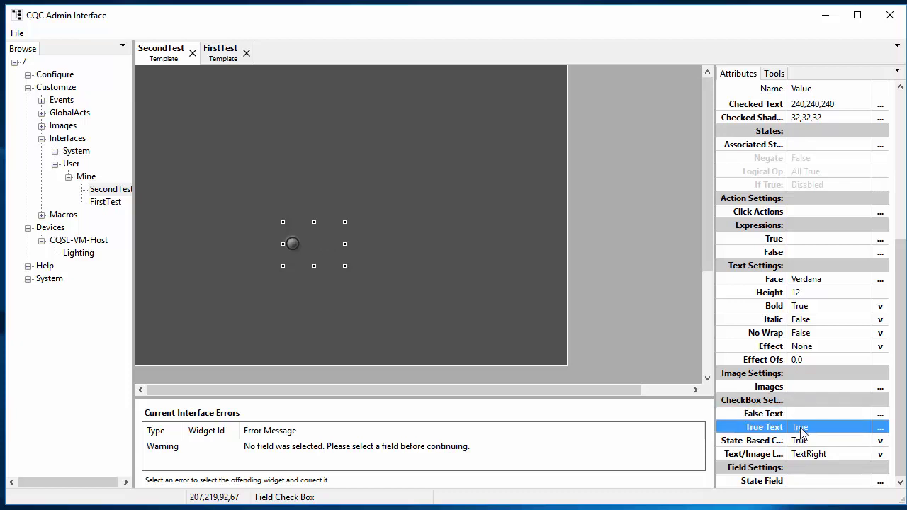
click(801, 428)
key(Delete)
key(Return)
Set the check box's text and image layout to Center.
click(856, 456)
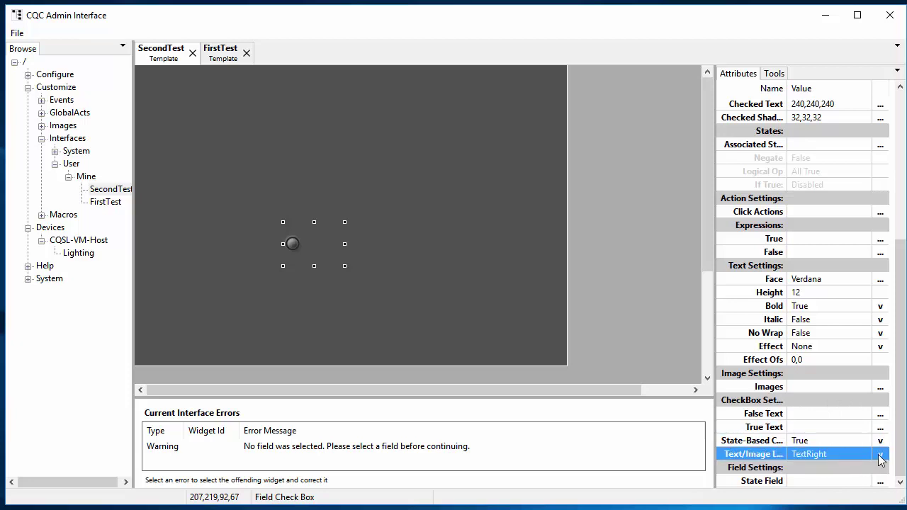
click(880, 456)
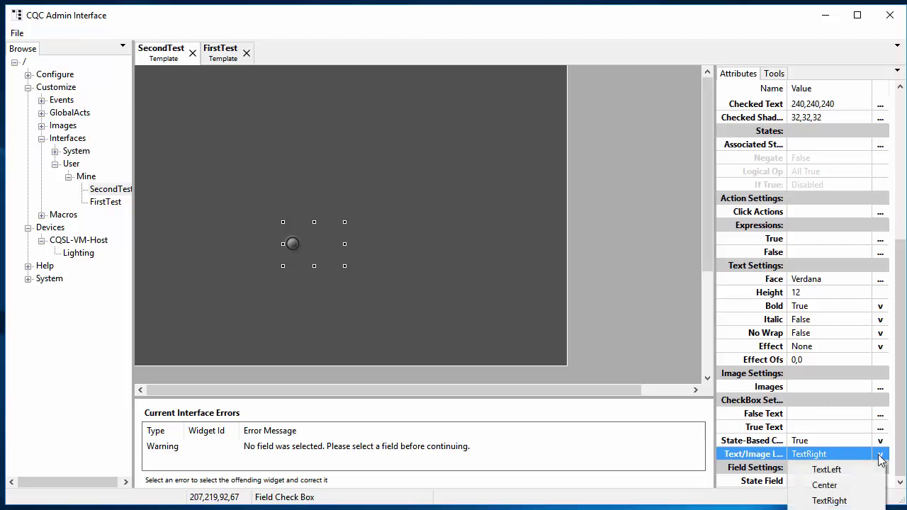
click(826, 485)
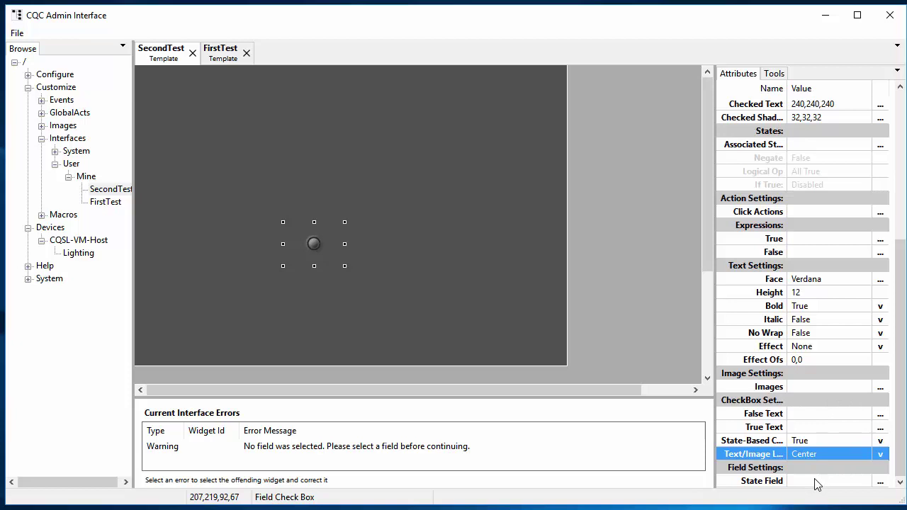
Link the State Field to the Lighting driver's LGHT#Sw_FamRmMain switch.
click(816, 482)
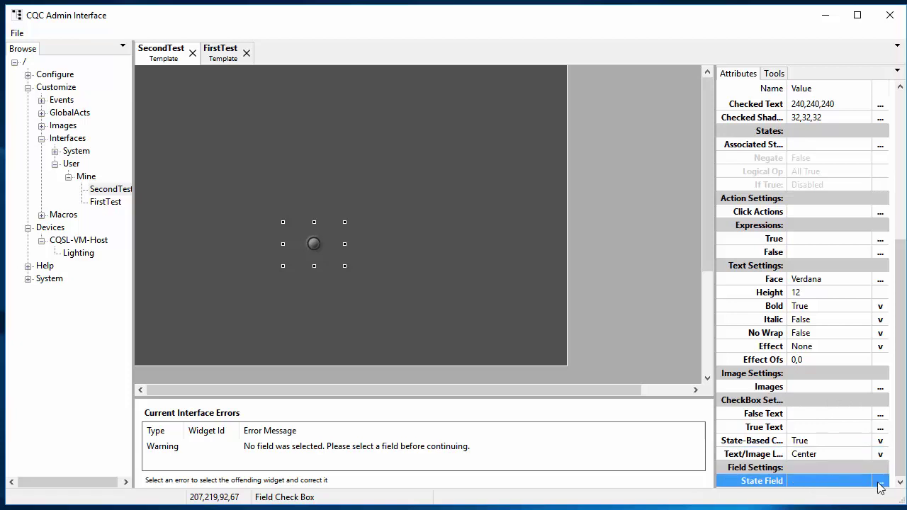
click(880, 483)
drag(327, 193, 502, 144)
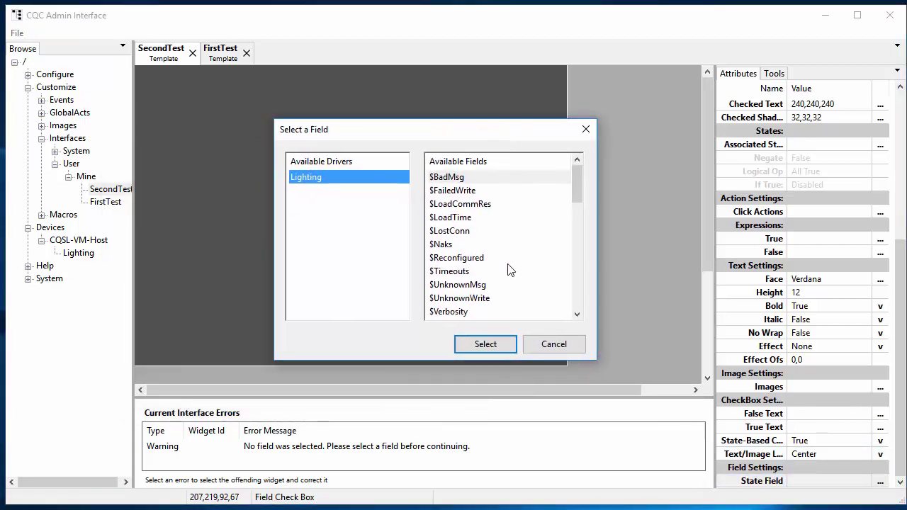
scroll(516, 290, down, 8)
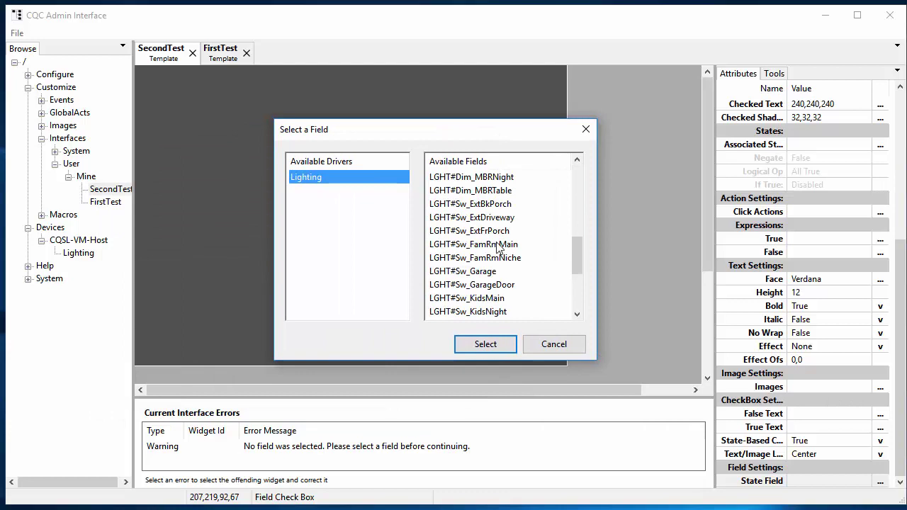
click(498, 246)
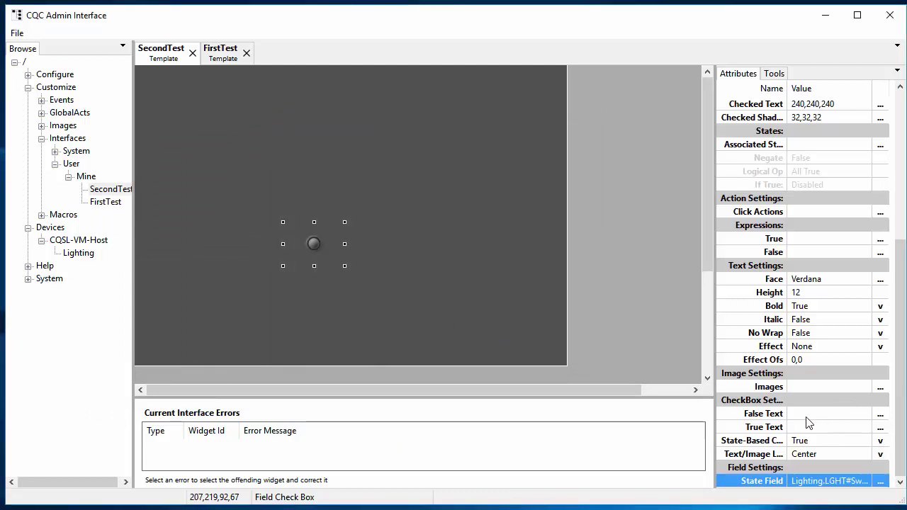
Set the check box's False image to Icons/Light Off.
click(851, 387)
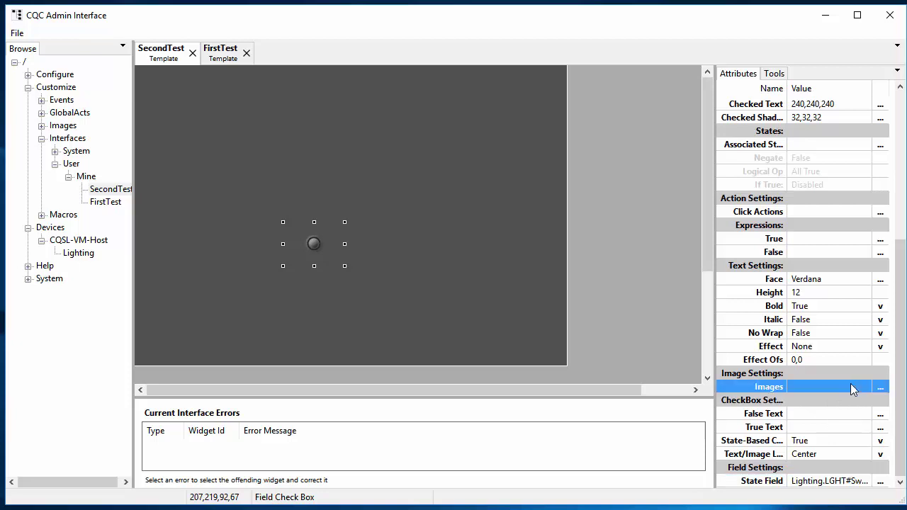
click(881, 388)
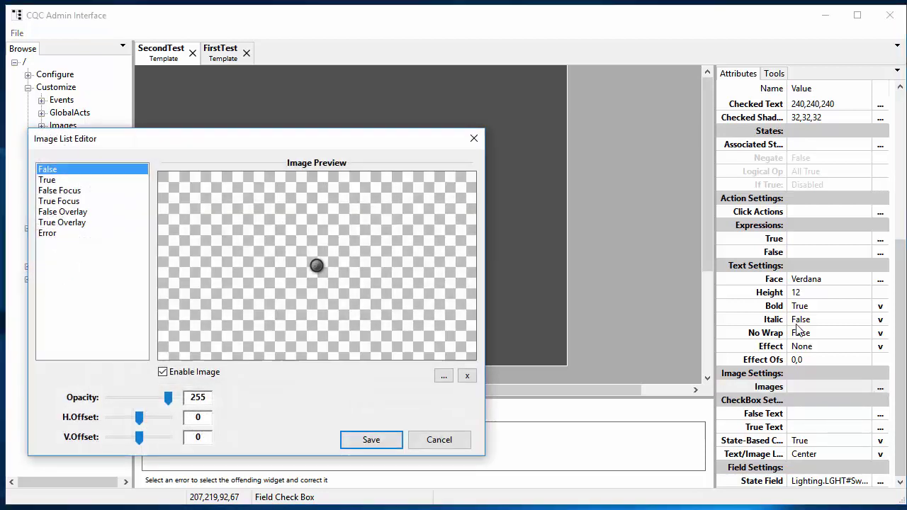
drag(399, 142, 600, 128)
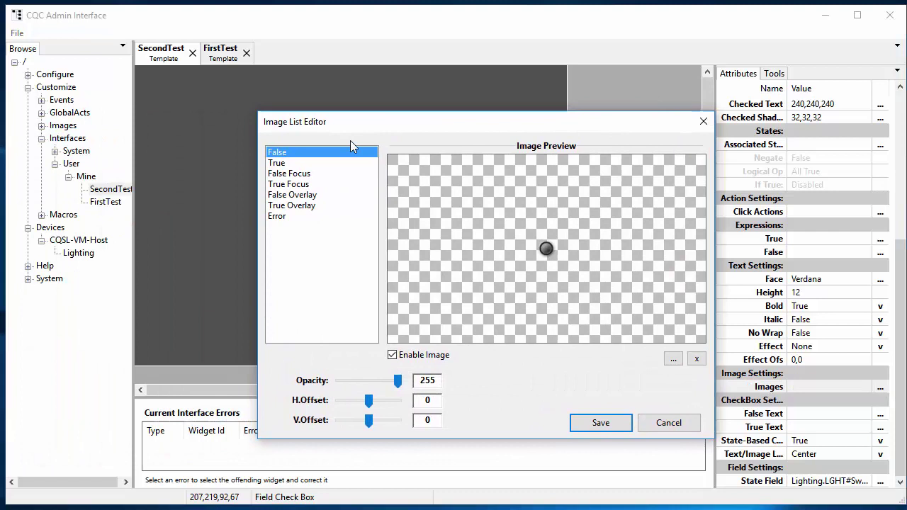
click(283, 164)
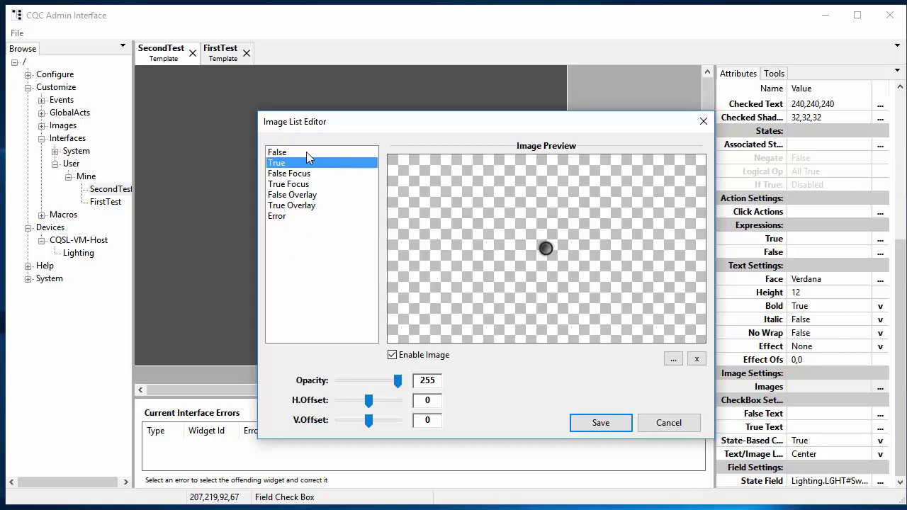
click(292, 153)
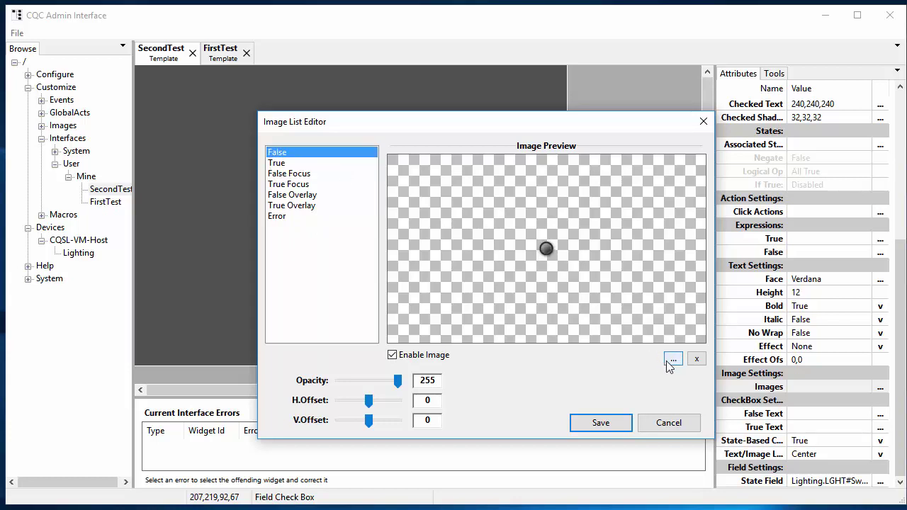
click(677, 362)
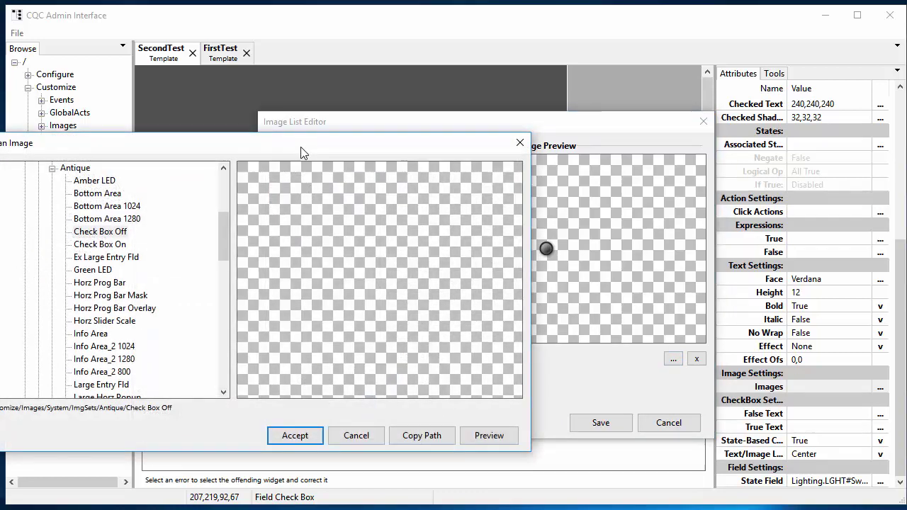
drag(300, 151, 468, 94)
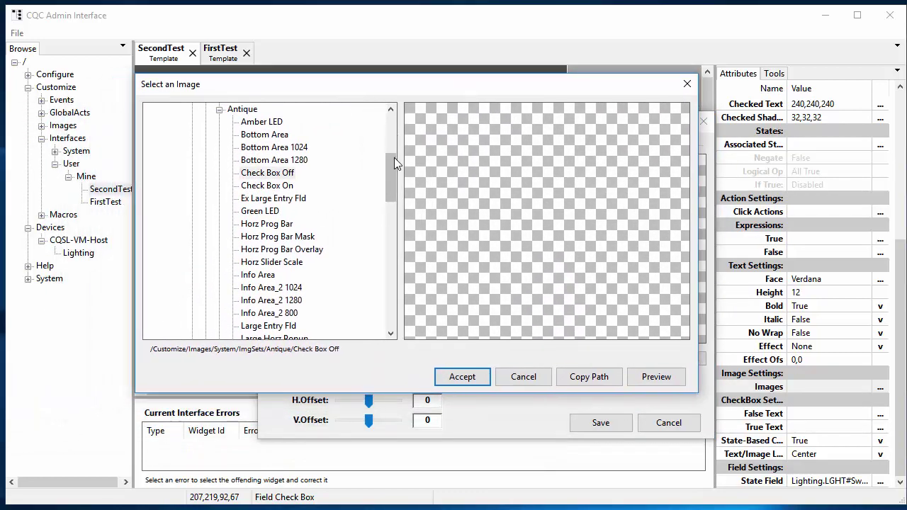
drag(391, 158, 394, 149)
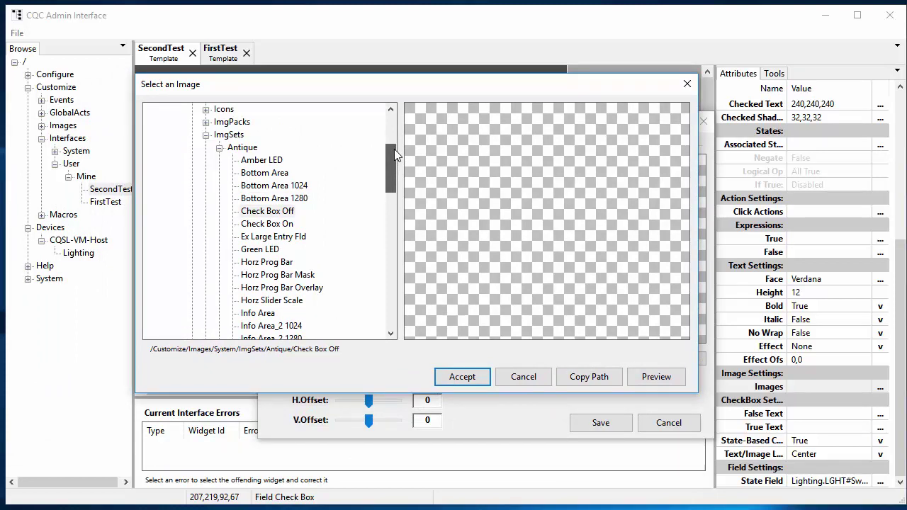
drag(394, 148, 395, 135)
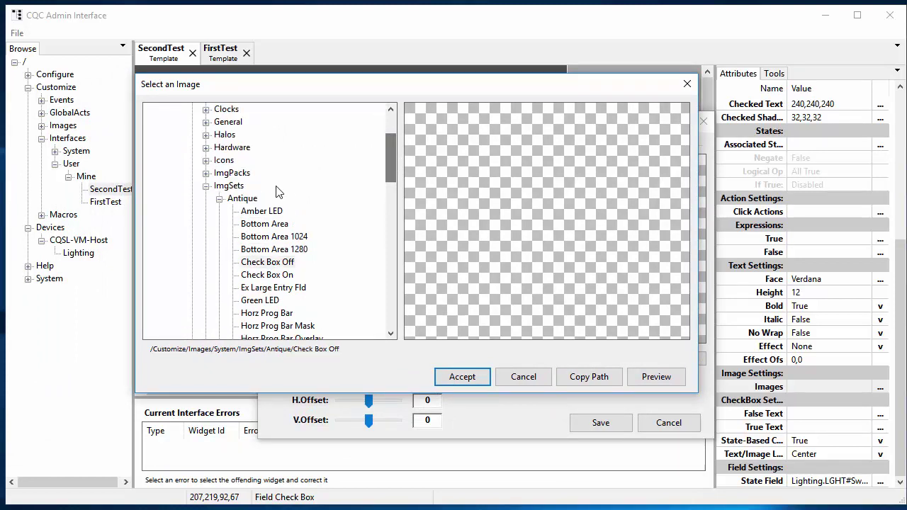
click(205, 185)
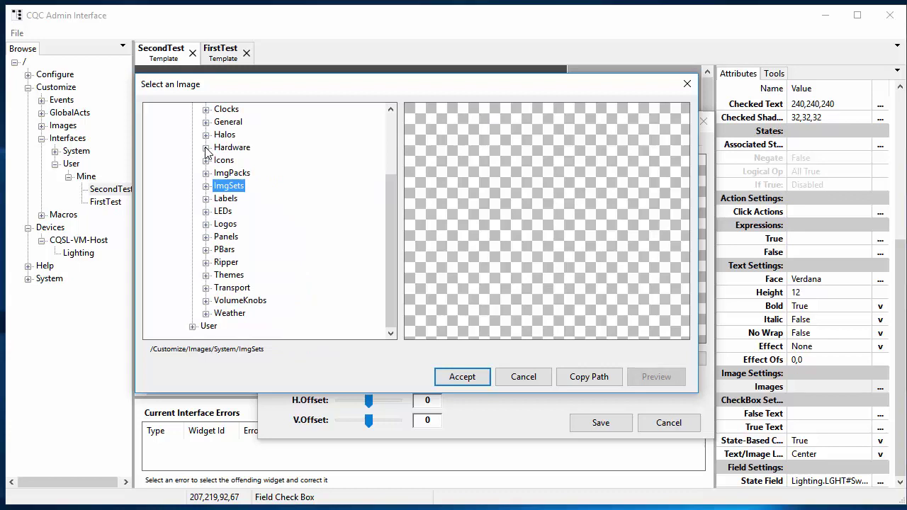
click(205, 160)
scroll(276, 255, down, 4)
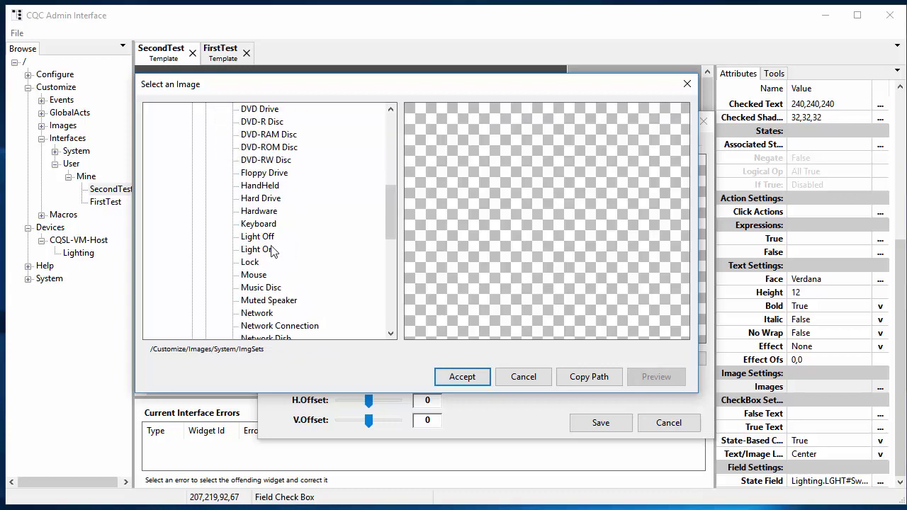
click(265, 239)
click(461, 375)
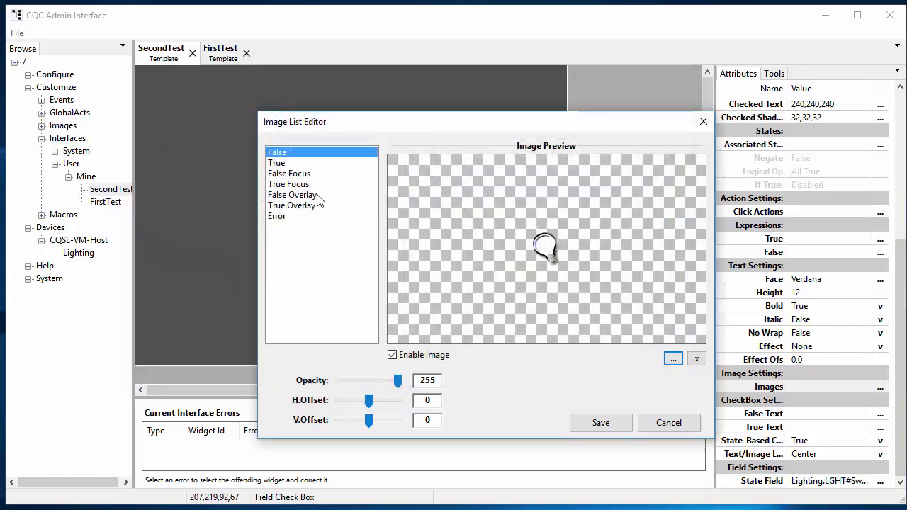
Set the True image to Icons/Light On and save the image list.
click(287, 174)
click(283, 163)
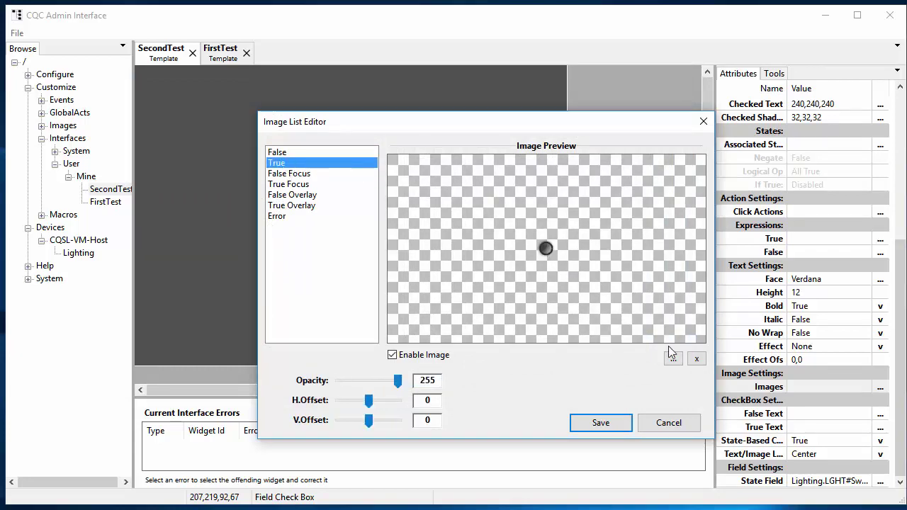
click(673, 360)
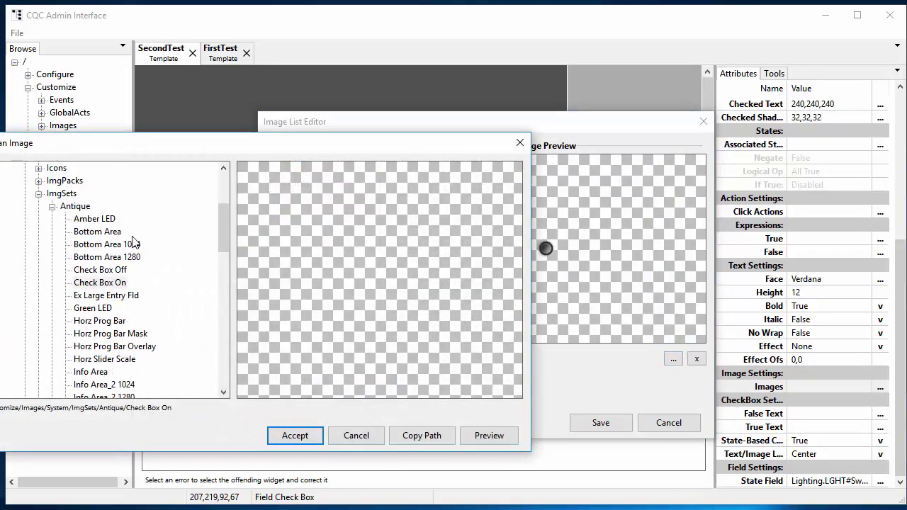
click(51, 207)
scroll(44, 198, up, 1)
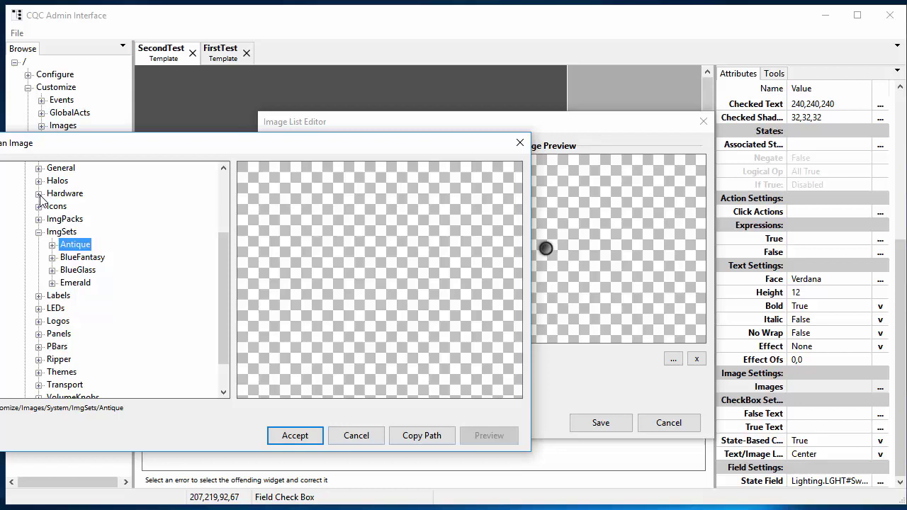
click(38, 191)
click(52, 204)
scroll(85, 283, down, 3)
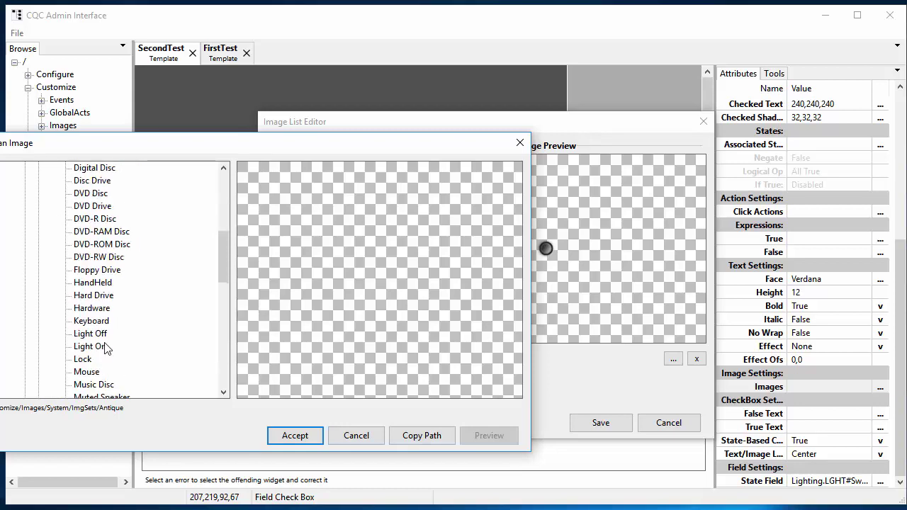
click(106, 346)
click(295, 436)
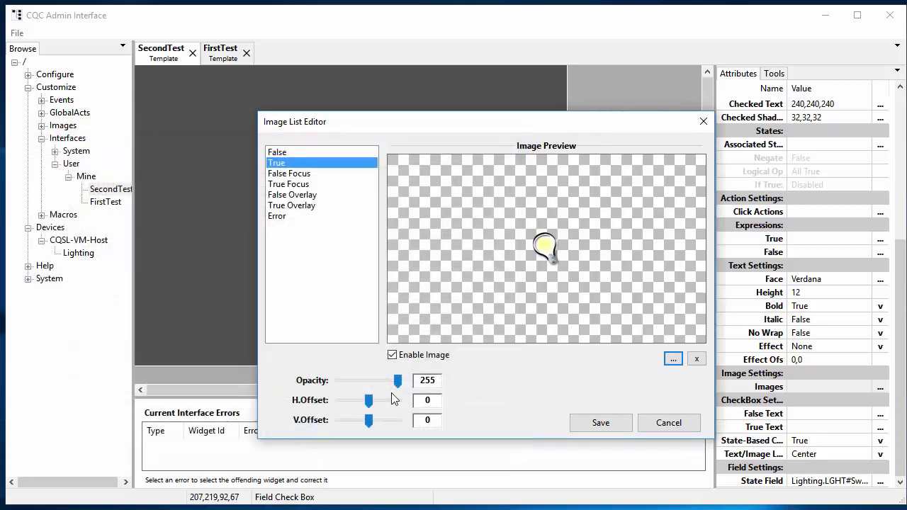
click(601, 423)
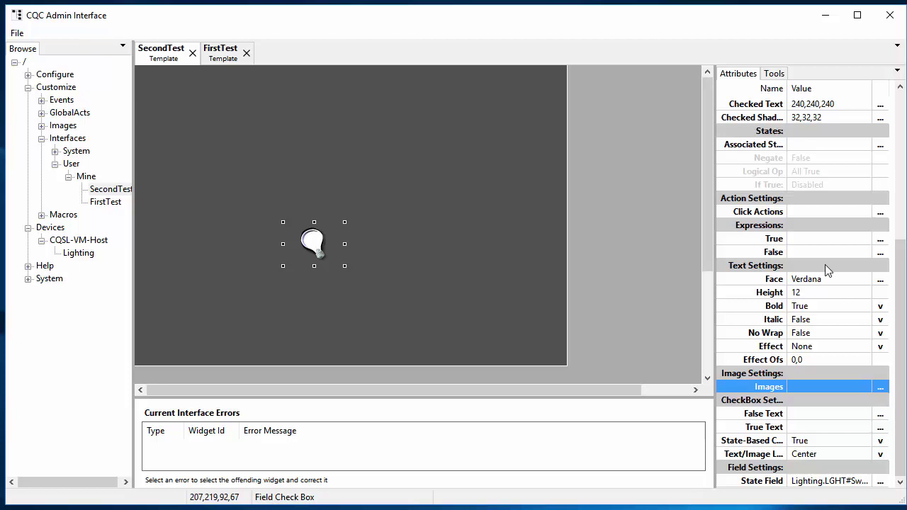
Open the check box's Click Actions on the OnTrueClick event and begin inserting a command.
click(805, 209)
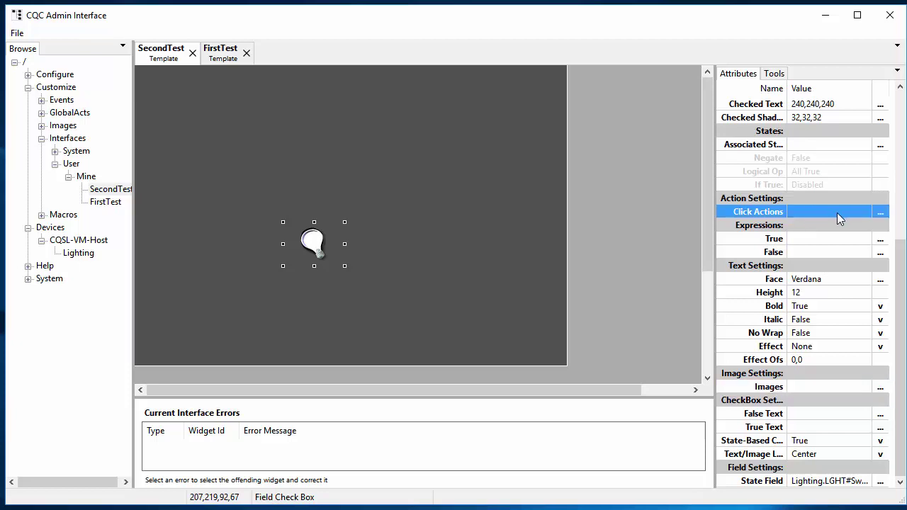
click(880, 212)
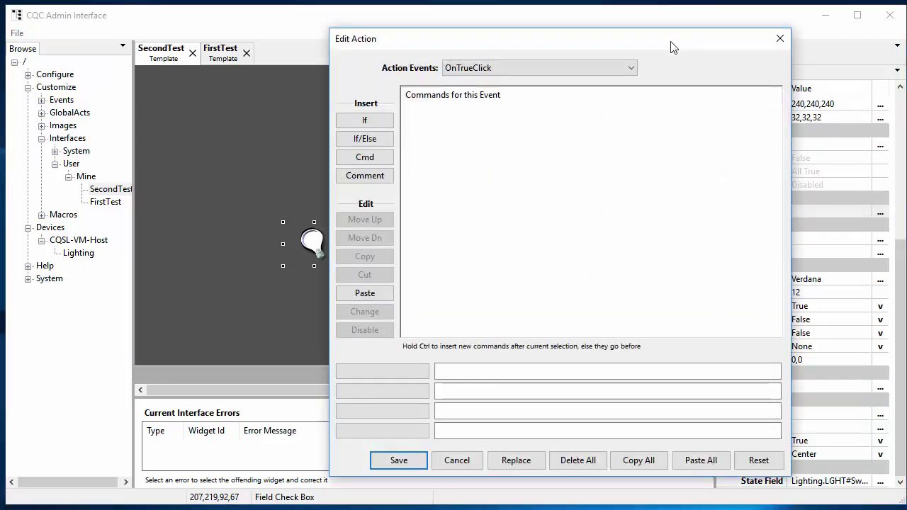
drag(672, 45, 652, 44)
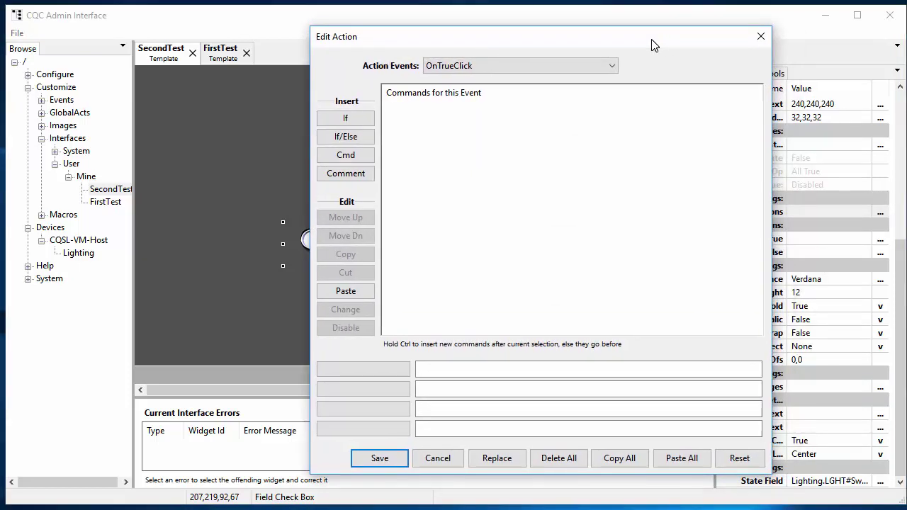
click(477, 67)
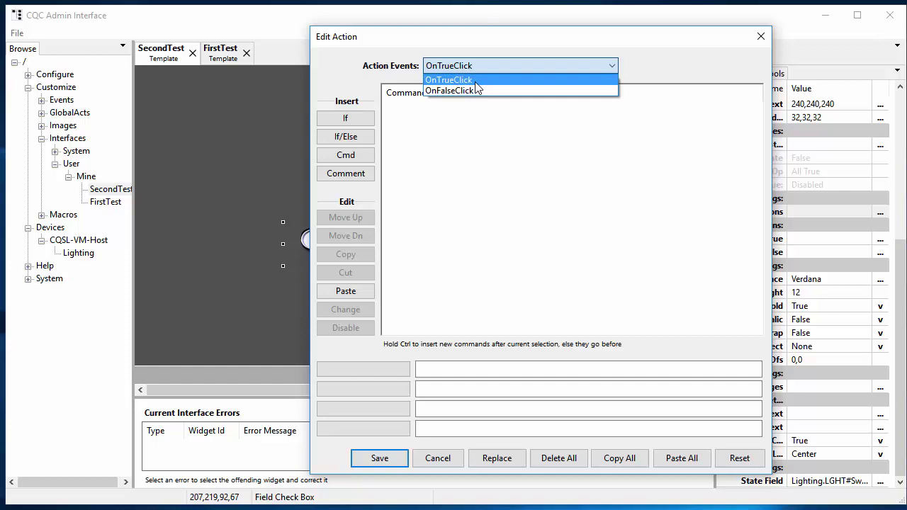
click(475, 80)
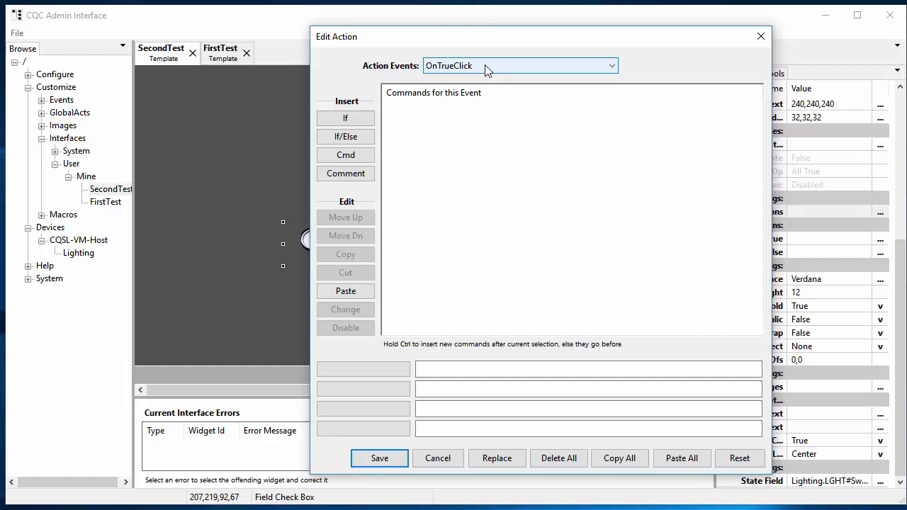
click(356, 159)
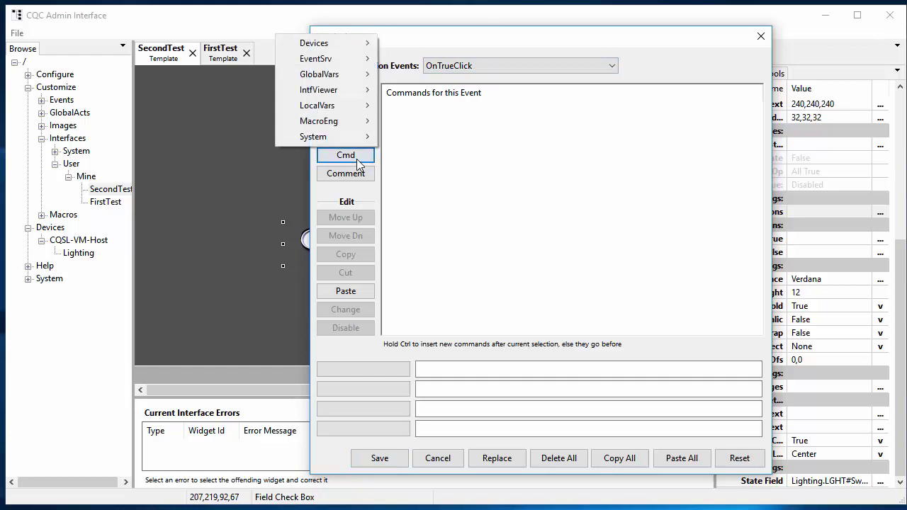
Add a FieldWrite to OnTrueClick writing False to Lighting.LGHT#Sw_FamRmMain.
mouse_move(344, 48)
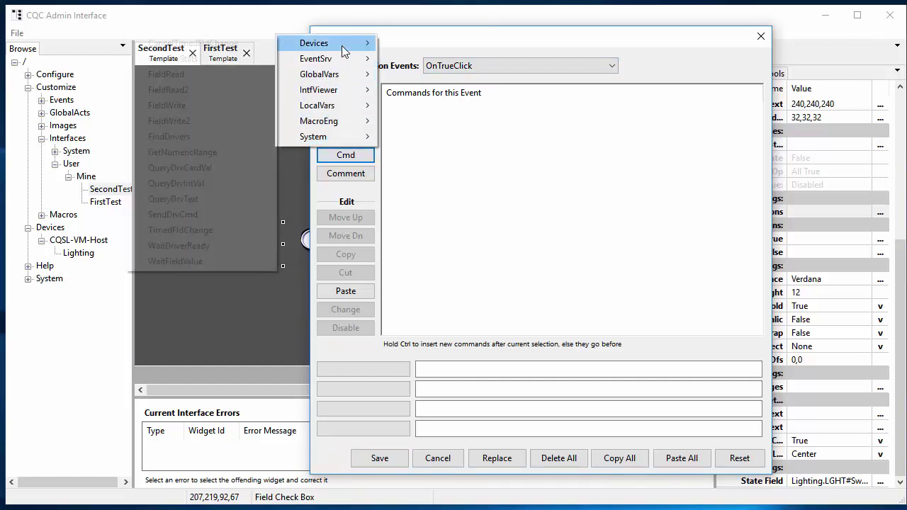
click(195, 105)
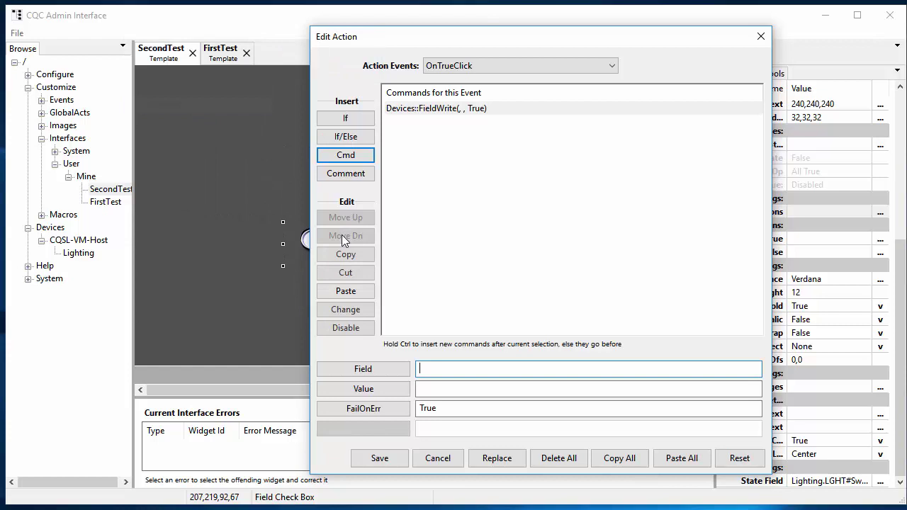
click(392, 368)
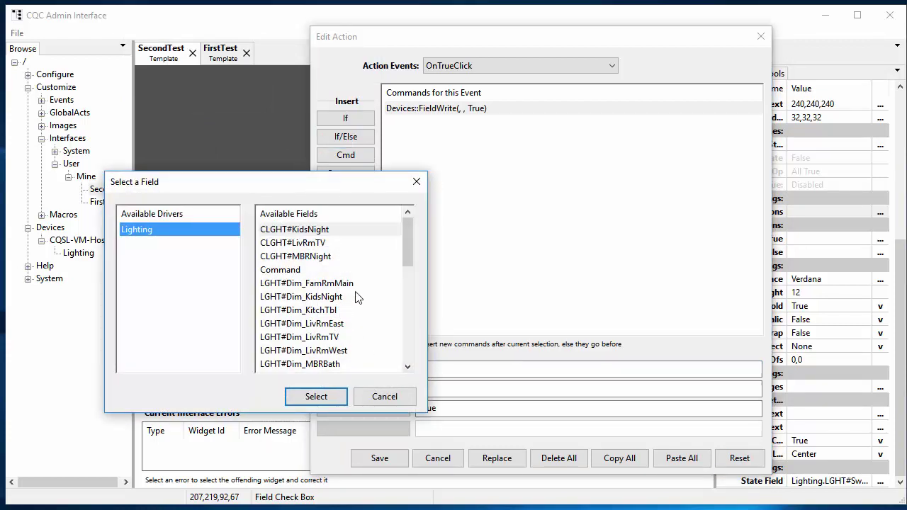
scroll(358, 298, down, 8)
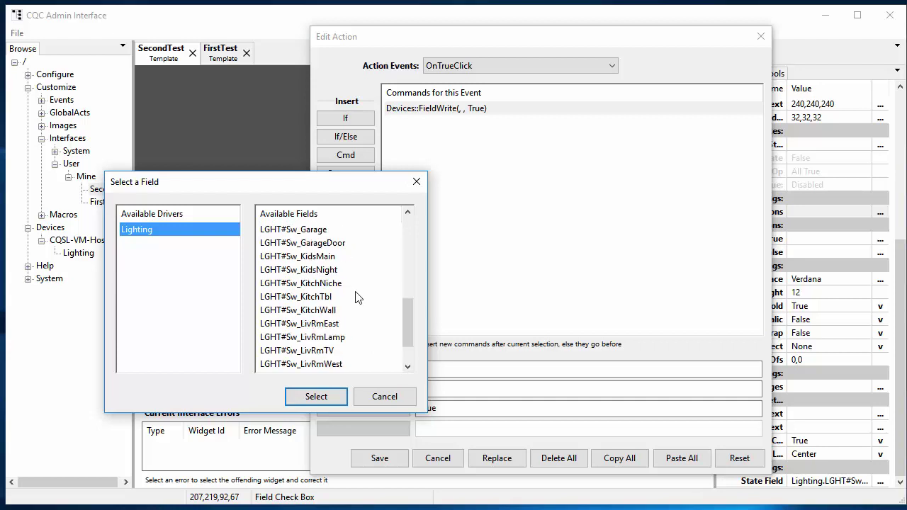
scroll(357, 297, up, 1)
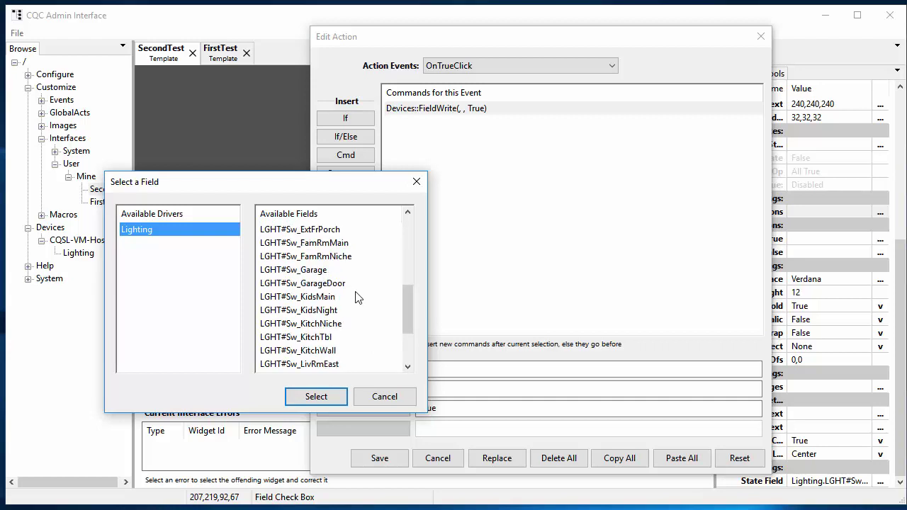
click(321, 243)
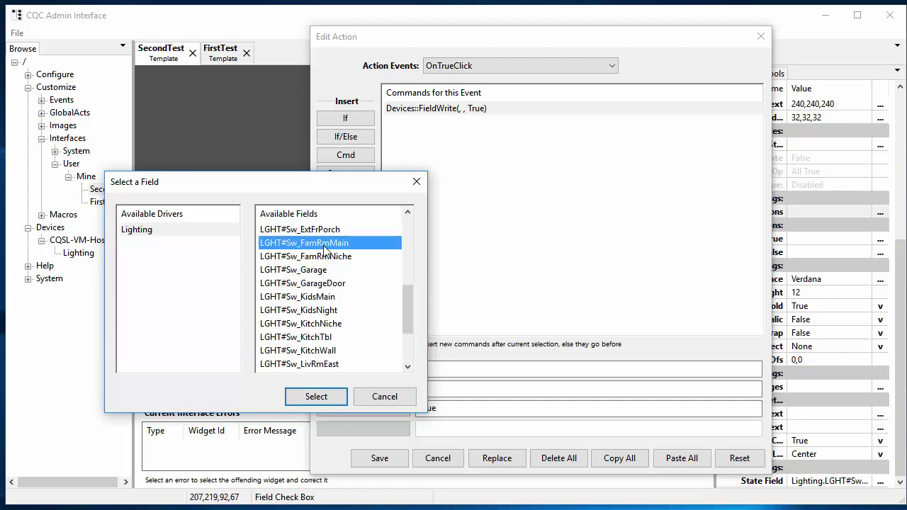
click(331, 401)
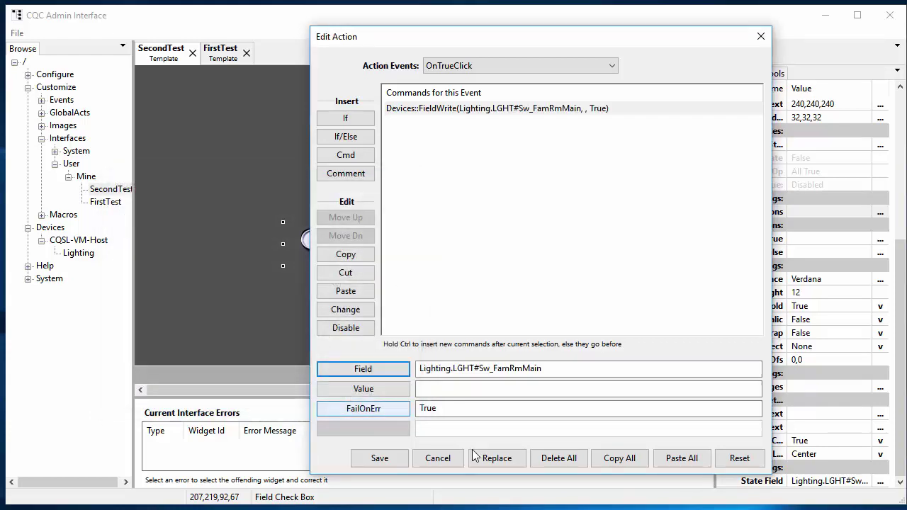
click(387, 384)
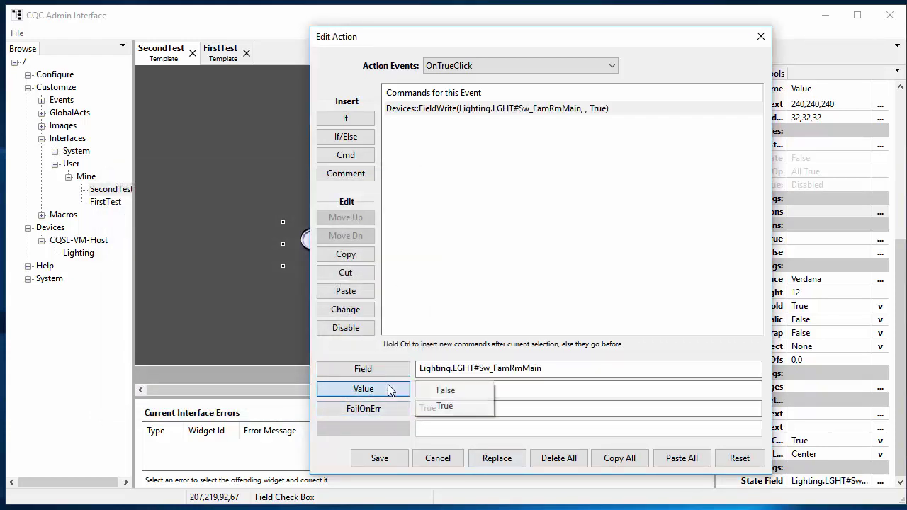
click(462, 392)
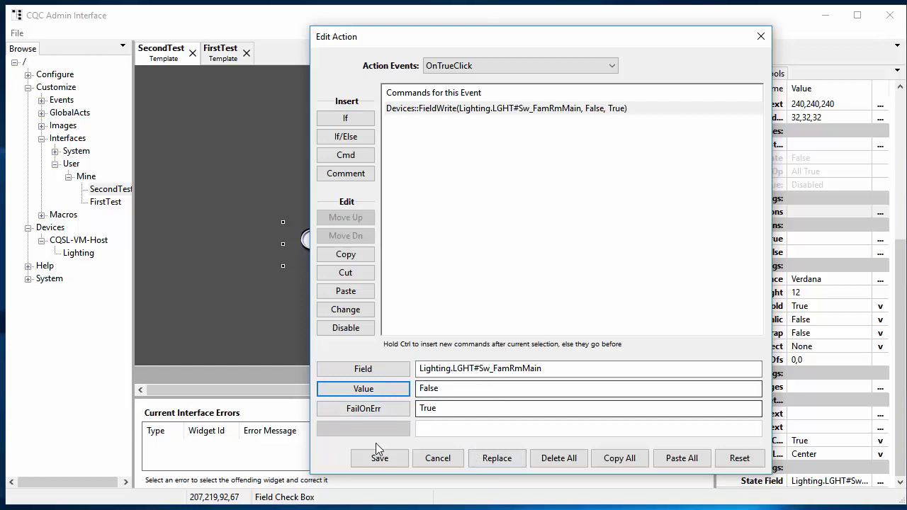
Copy that FieldWrite into OnFalseClick with value True, then save the actions.
click(628, 464)
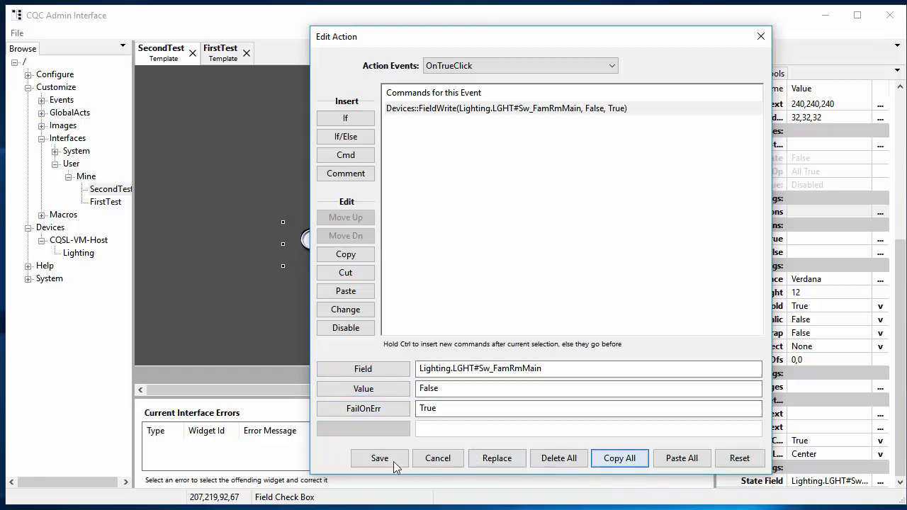
click(502, 64)
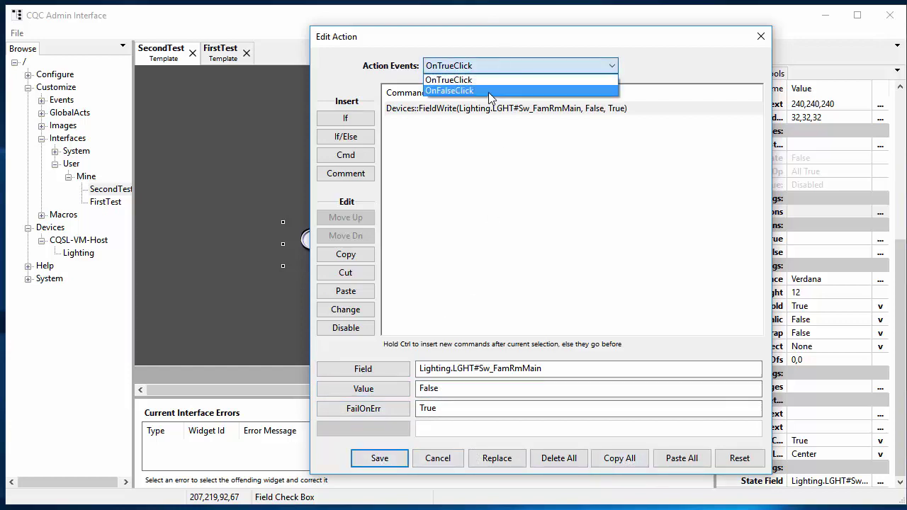
click(488, 90)
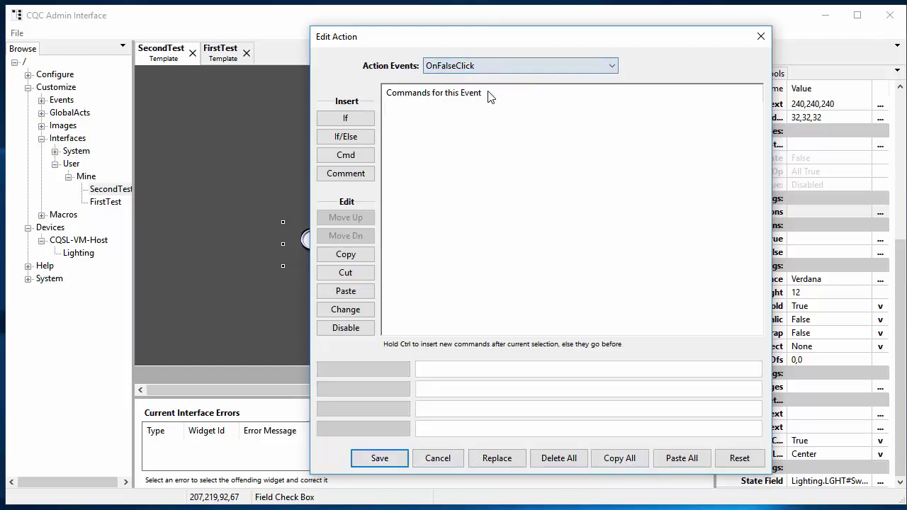
click(687, 463)
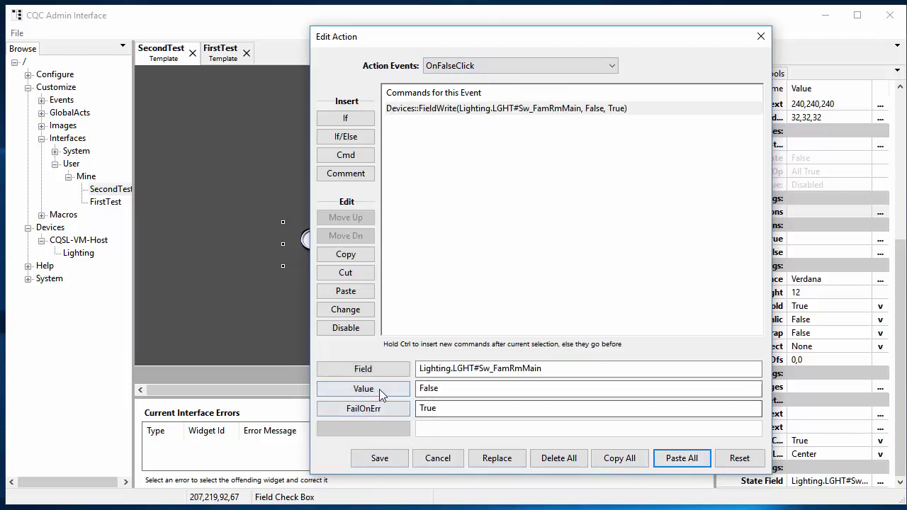
click(379, 389)
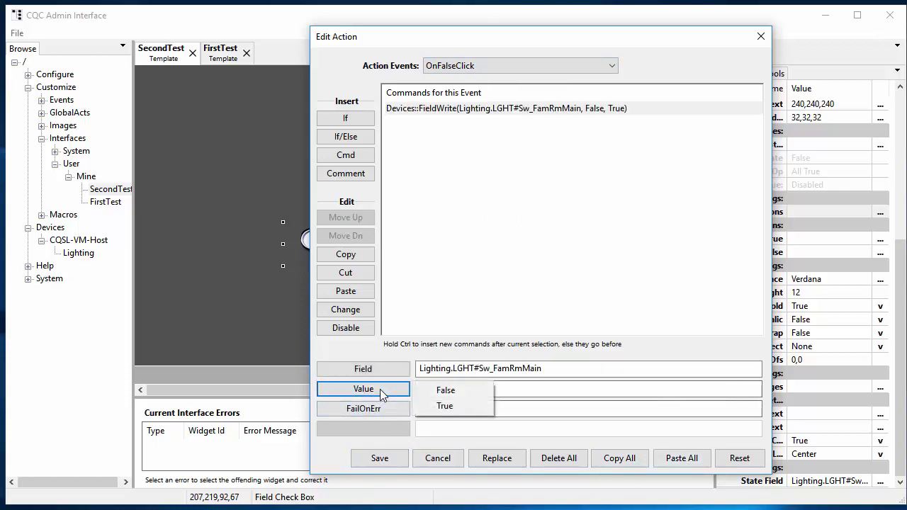
click(444, 411)
click(379, 458)
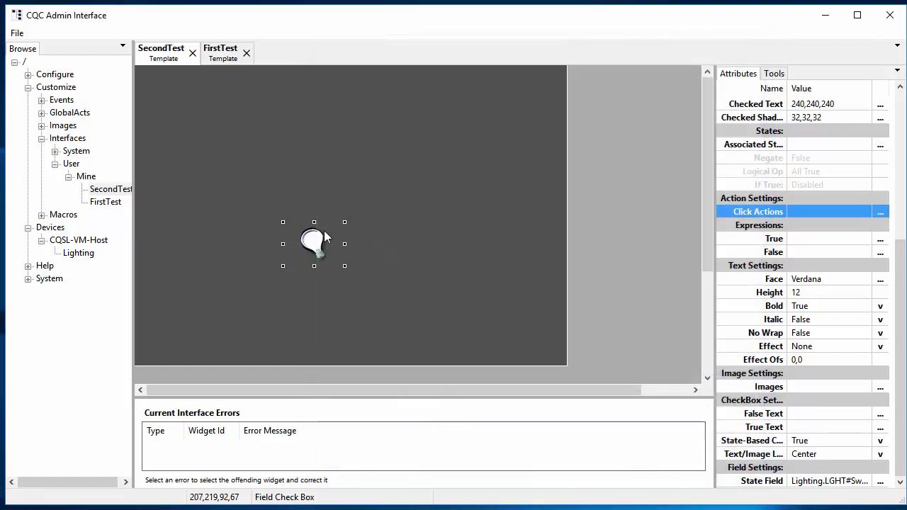
Move the bulb check box to the template's lower left and save SecondTest.
drag(324, 239, 261, 271)
drag(214, 301, 204, 305)
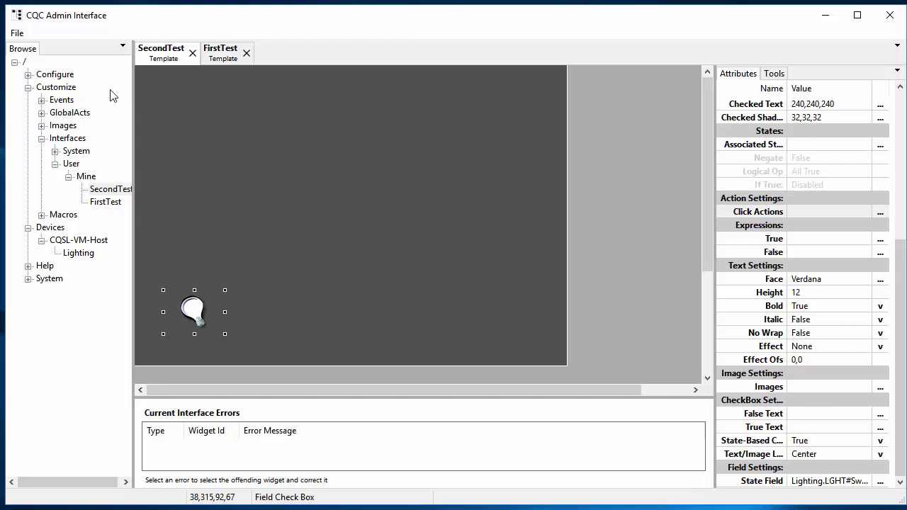
click(17, 33)
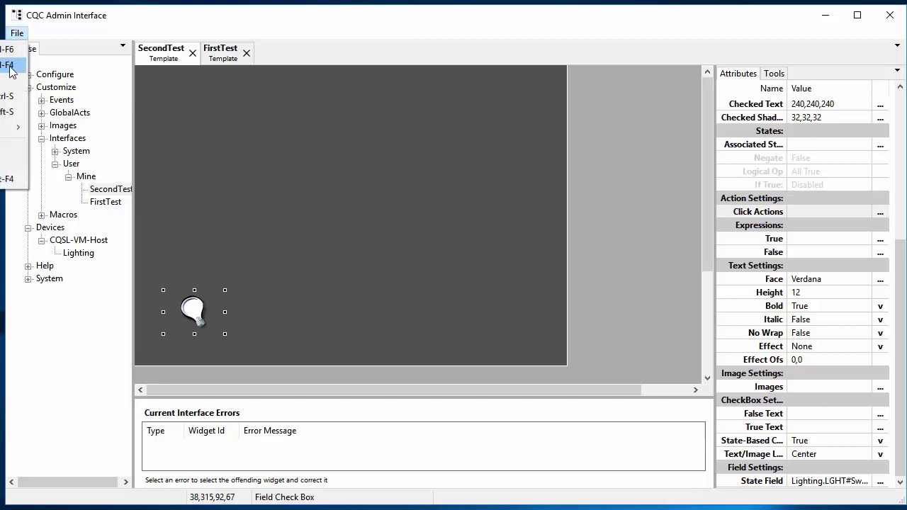
click(14, 104)
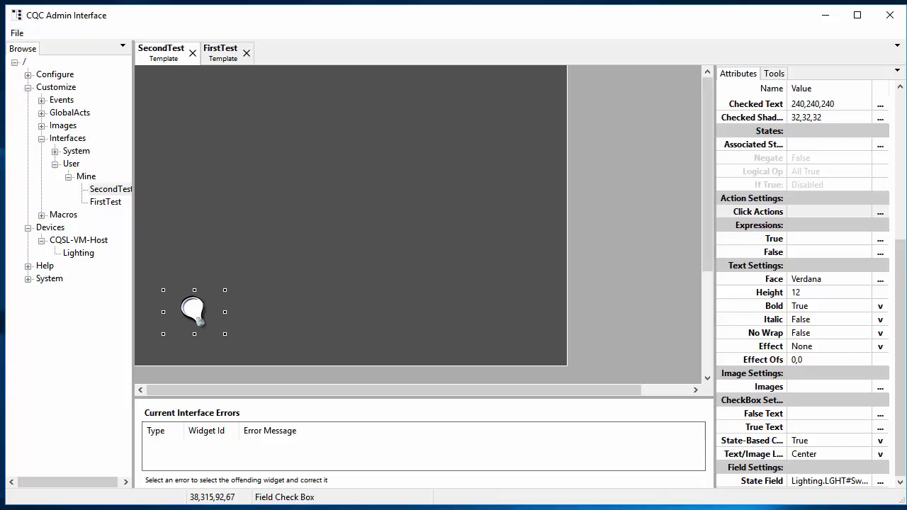
key(super)
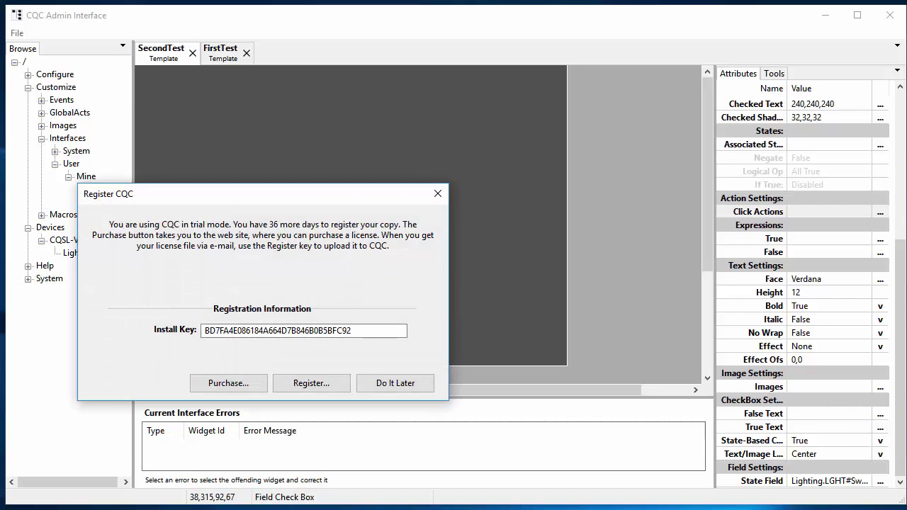
Dismiss the registration notice and log into the Template Viewer with the user login and password.
key(Escape)
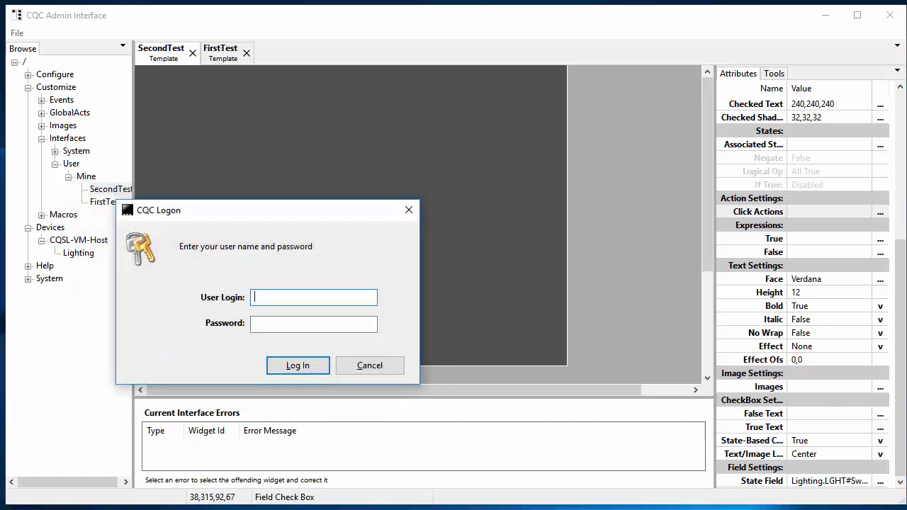
text(Admin)
key(Tab)
text(Welcome)
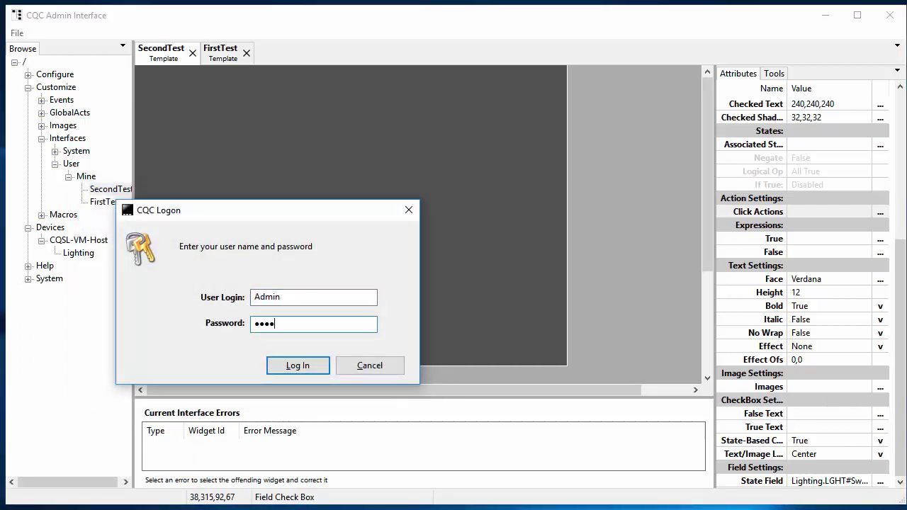
key(Return)
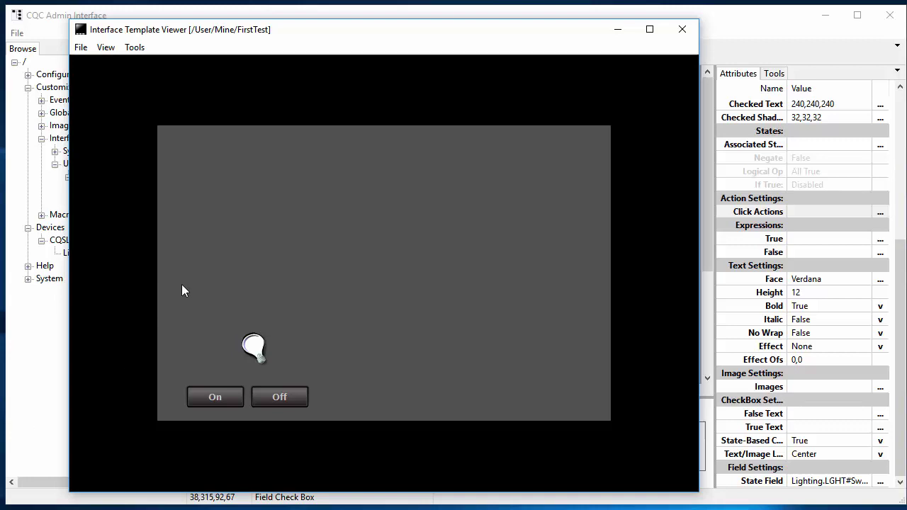
Load /User/Mine/SecondTest in the viewer and toggle the bulb check box on, then off.
click(80, 47)
click(55, 60)
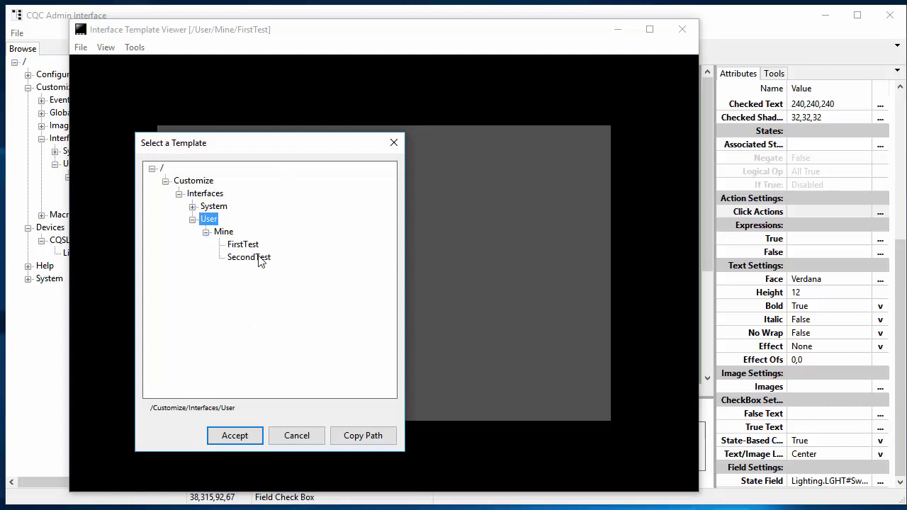
click(259, 259)
click(232, 435)
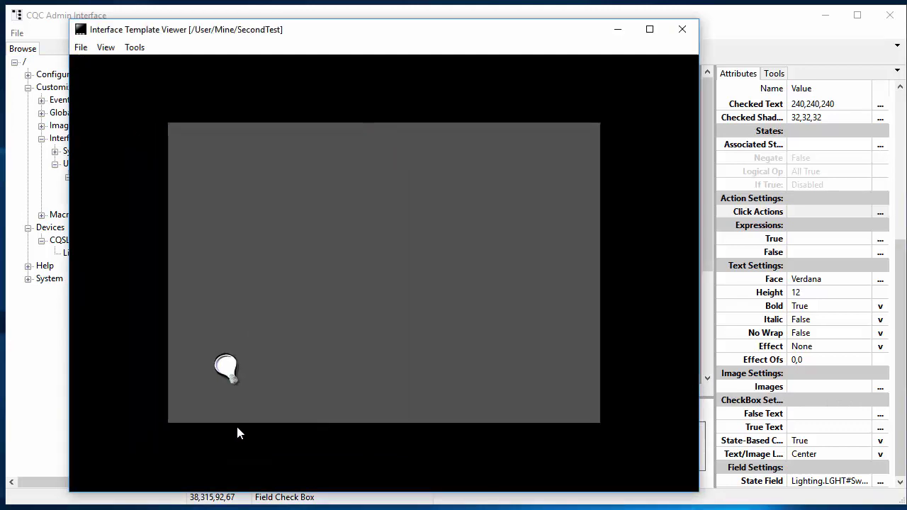
click(227, 370)
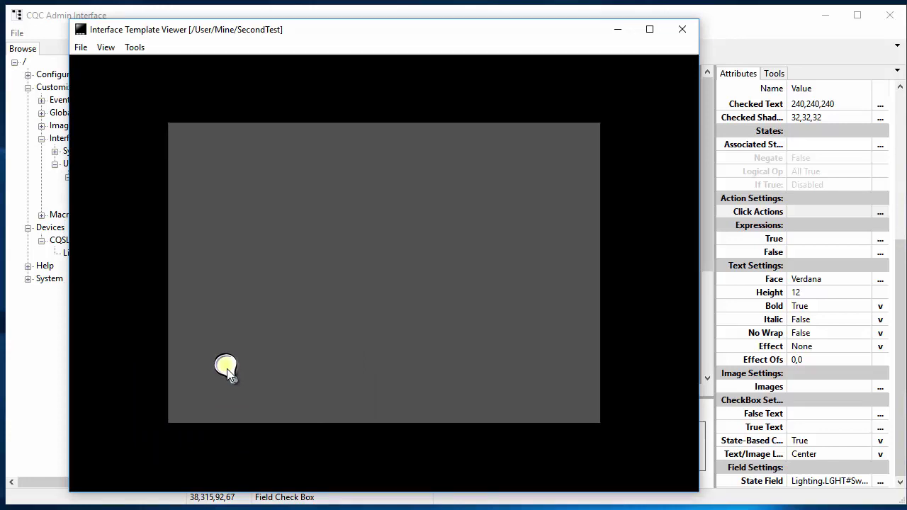
click(228, 370)
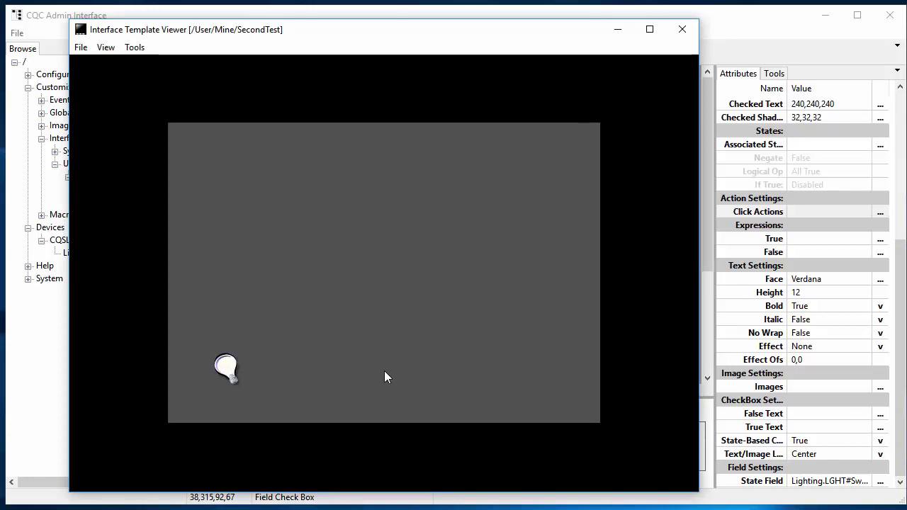